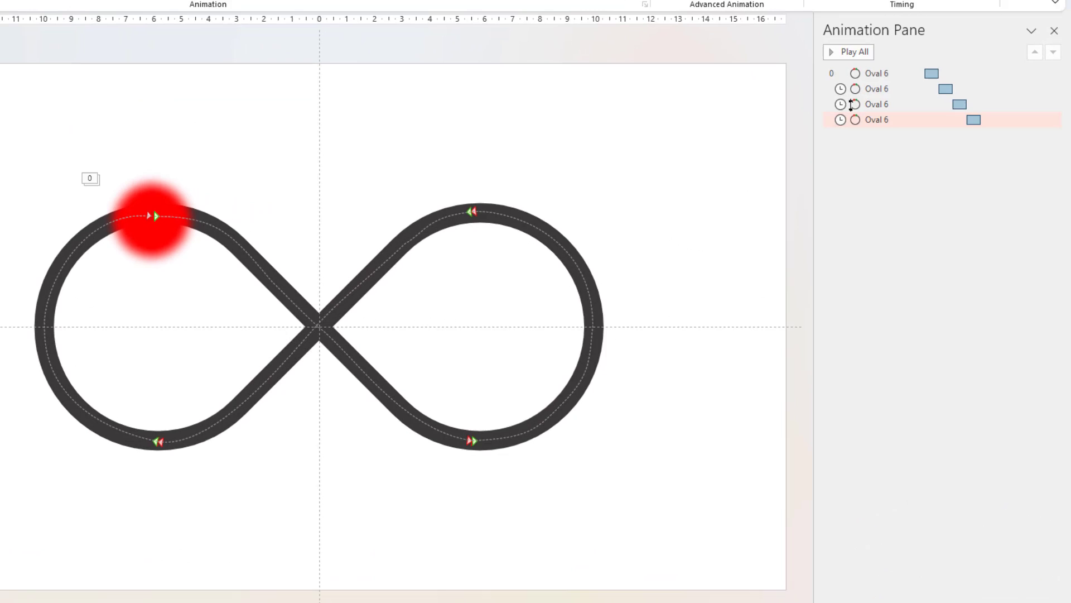
Step: Preview the red circle's four chained motion paths, starting from the first Oval 6 animation
left_click(870, 69)
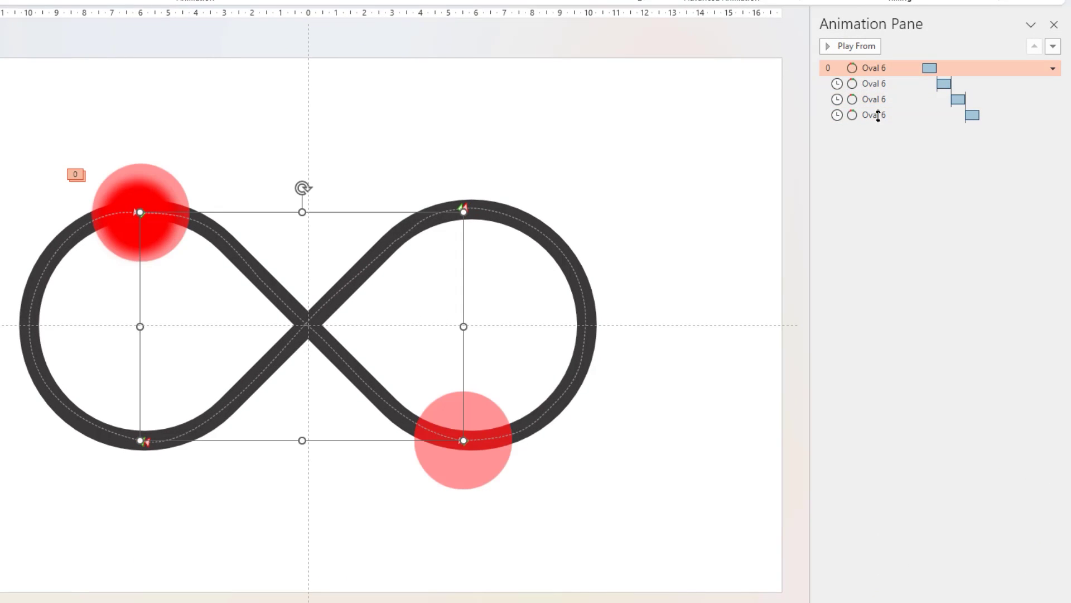
left_click(867, 48)
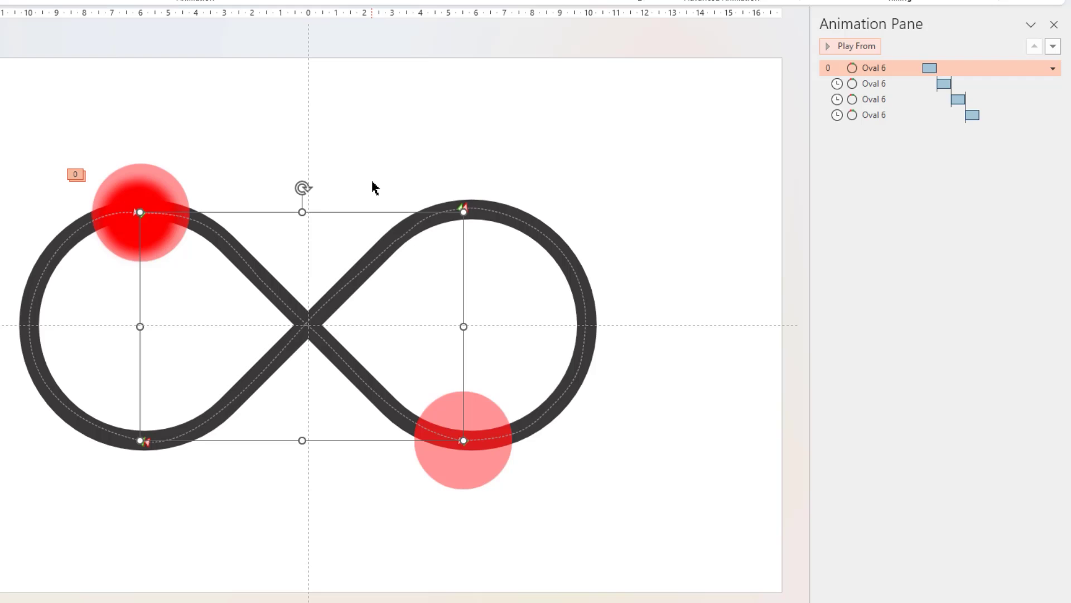
Step: Set the last Oval 6 motion animation's Repeat to Until End of Slide
left_click(858, 155)
left_click(1053, 116)
left_click(1052, 116)
left_click(999, 180)
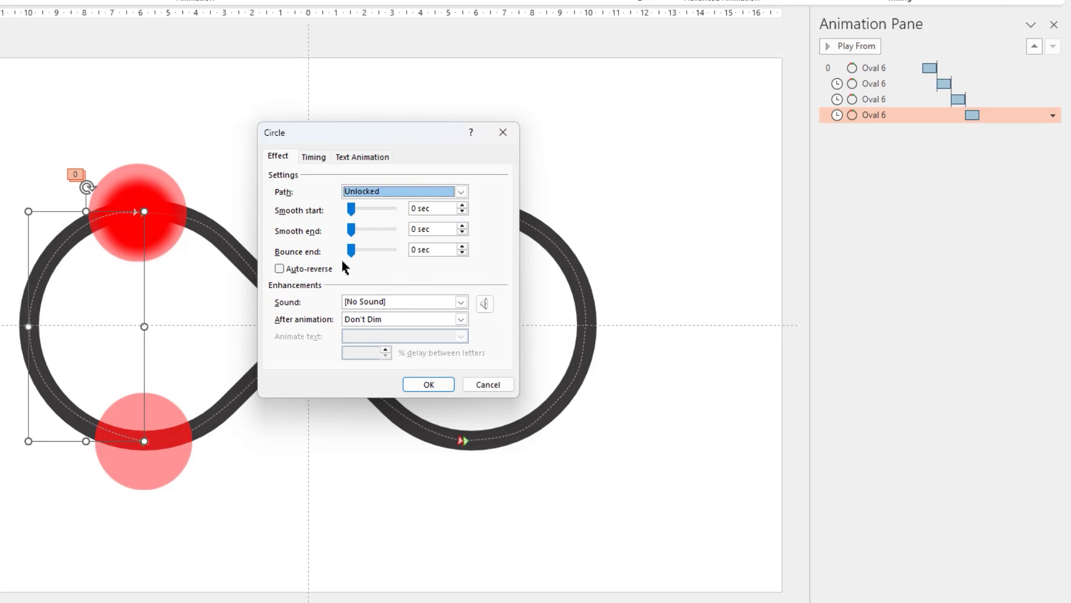
left_click(313, 157)
left_click(426, 228)
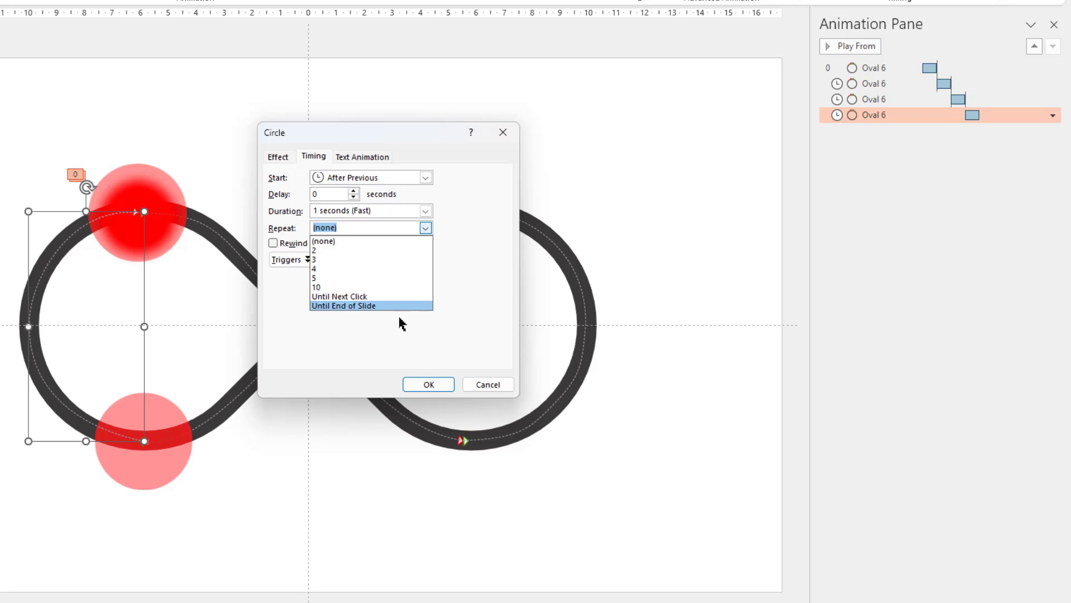
left_click(481, 388)
left_click(484, 385)
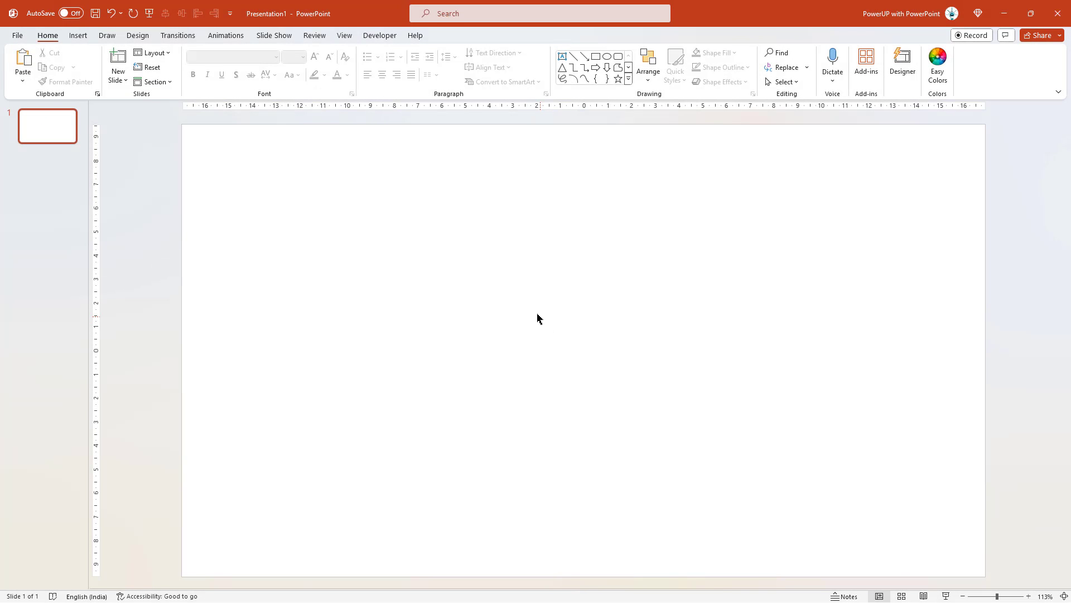
Step: Draw a Teardrop shape, rotate it 45°, and snap its tip to the slide centre
left_click(344, 36)
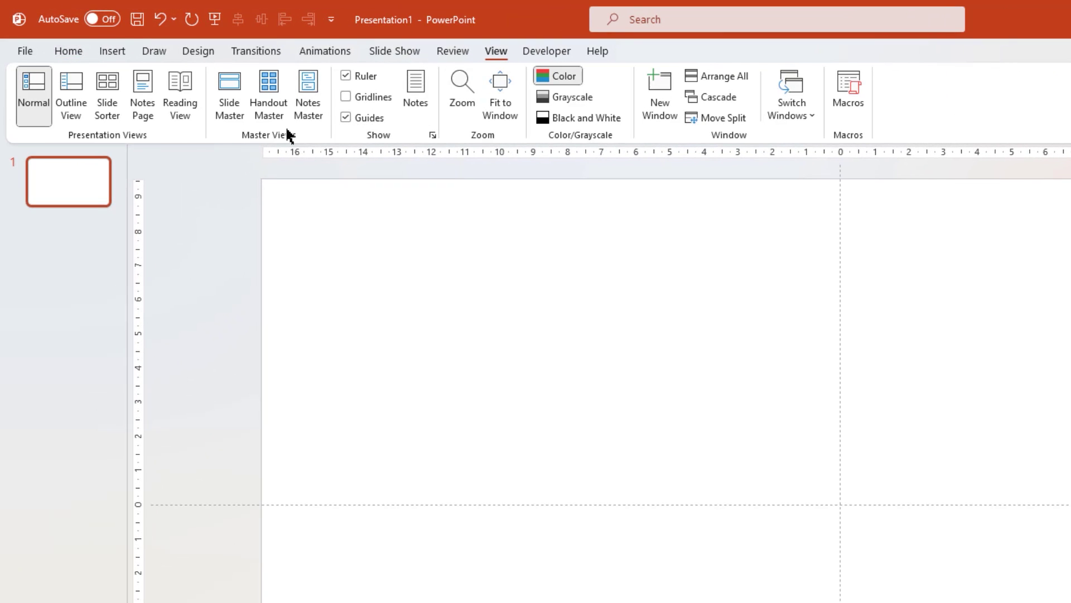
left_click(112, 51)
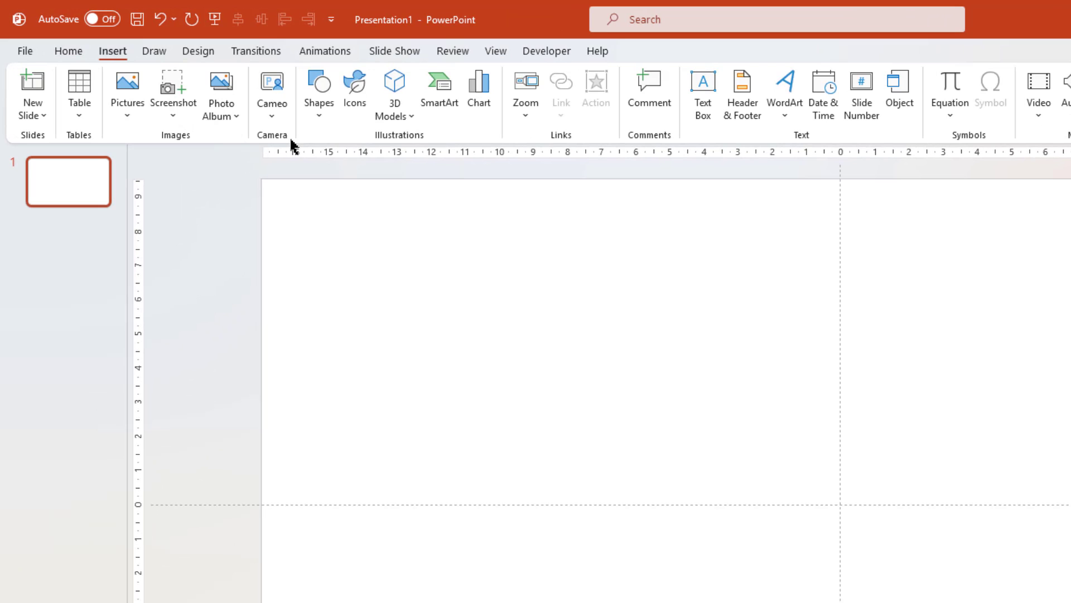
left_click(321, 111)
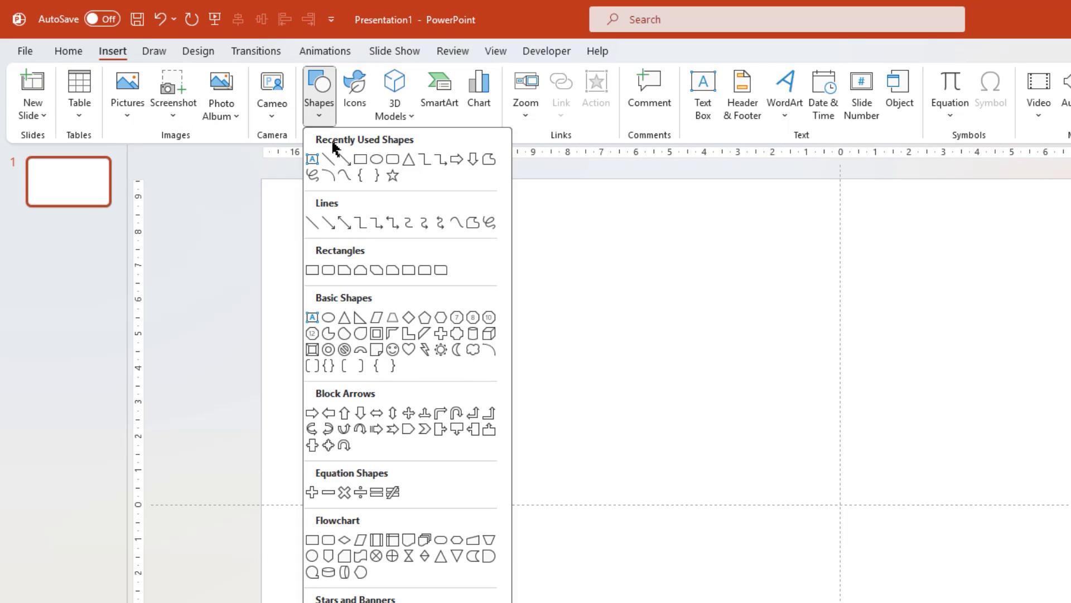
left_click(360, 334)
left_click_drag(511, 384, 784, 602)
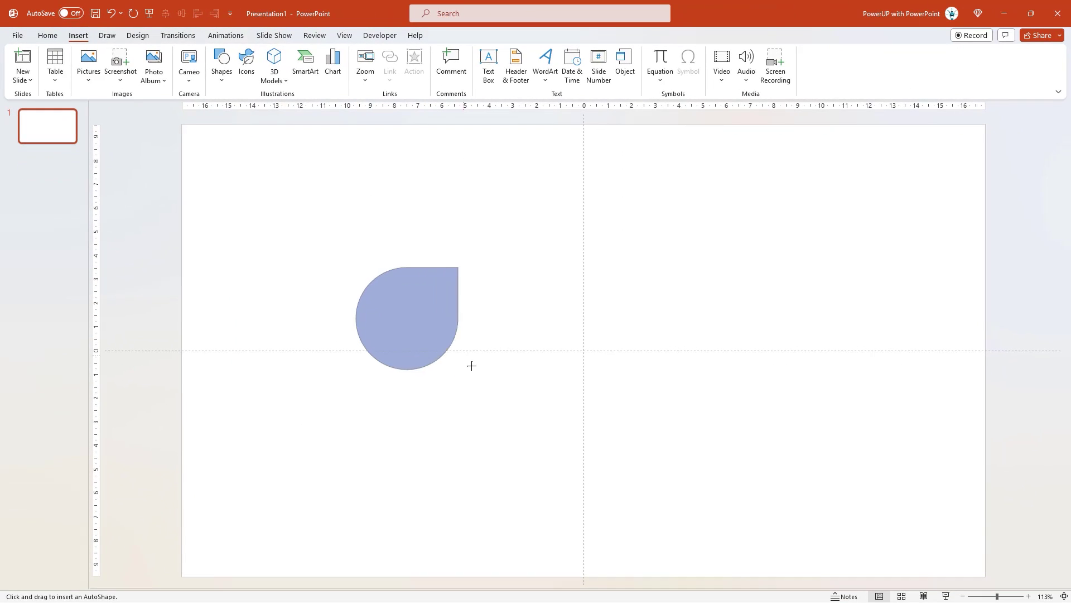
left_click_drag(546, 444, 550, 435)
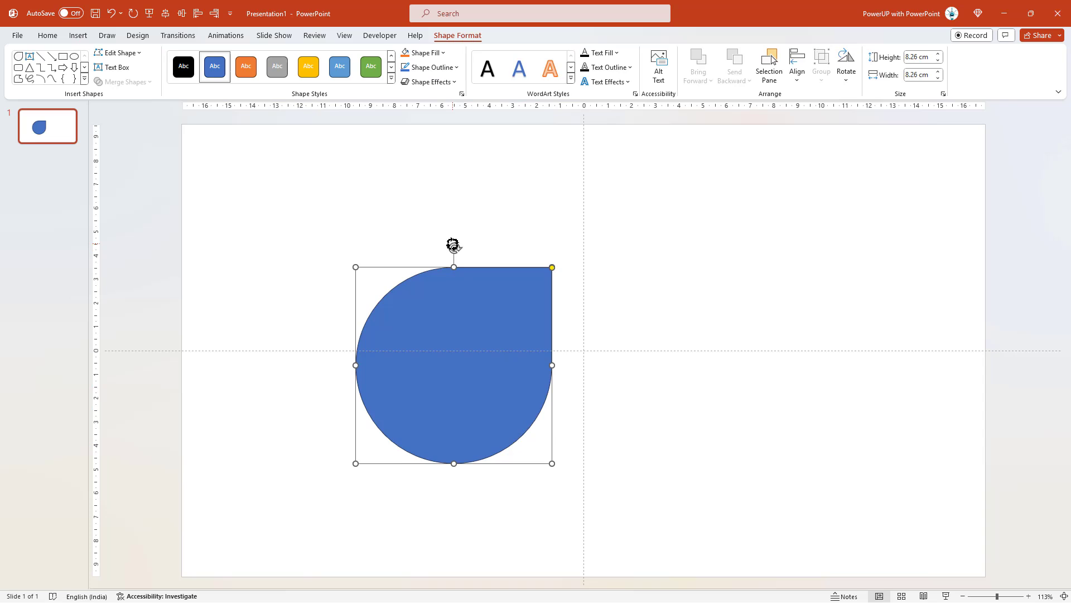
left_click_drag(453, 245, 526, 304)
left_click_drag(466, 357, 697, 286)
Step: Duplicate the teardrop, flip the copy horizontally, and join the two tips
key("ctrl+d")
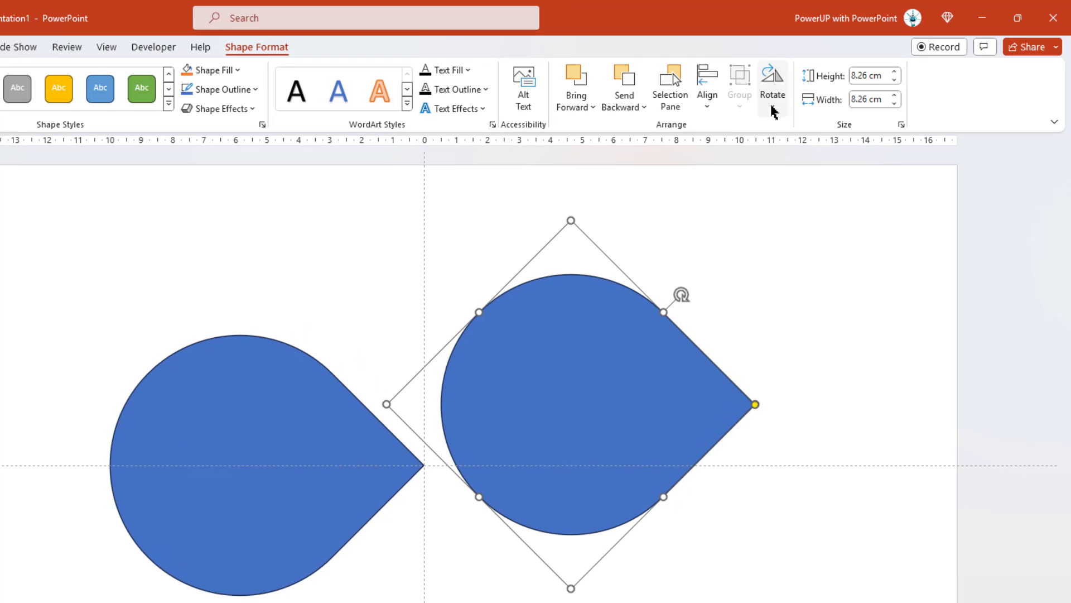
left_click(836, 77)
left_click(789, 190)
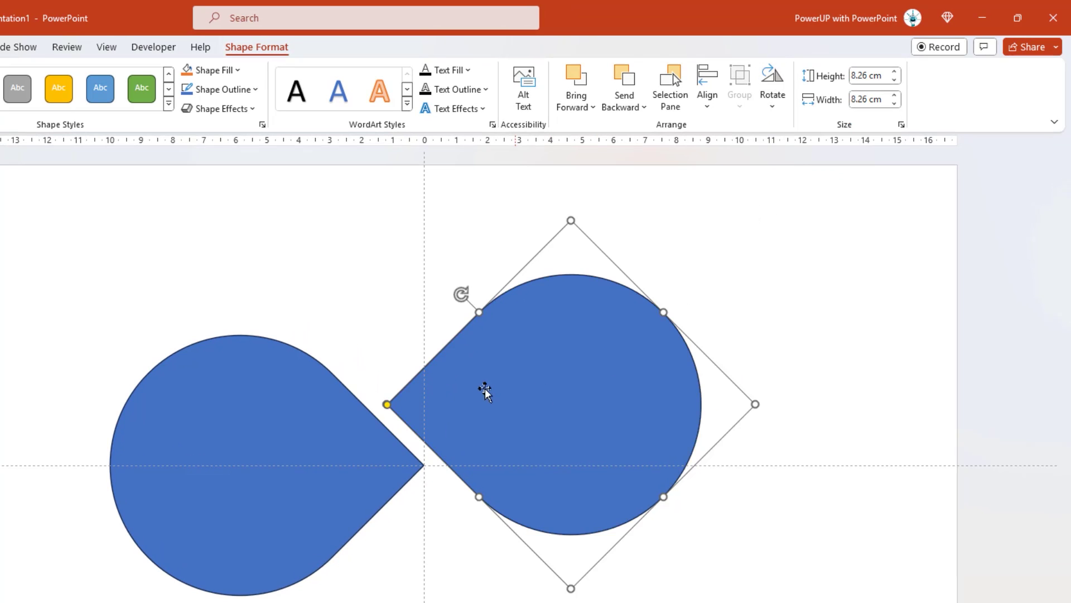
left_click_drag(485, 389, 506, 464)
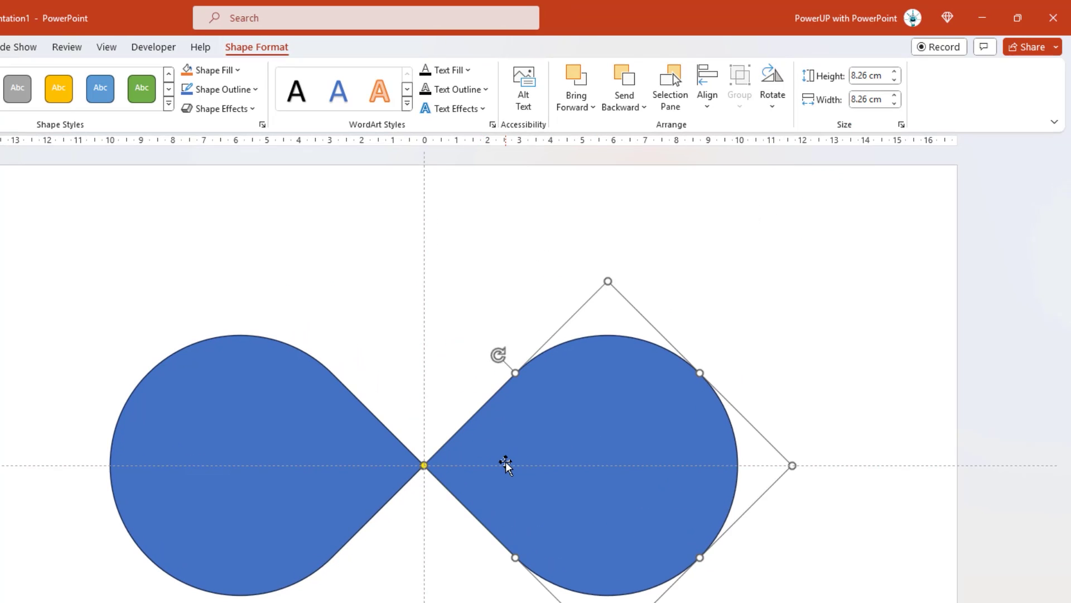
left_click(227, 418, "shift")
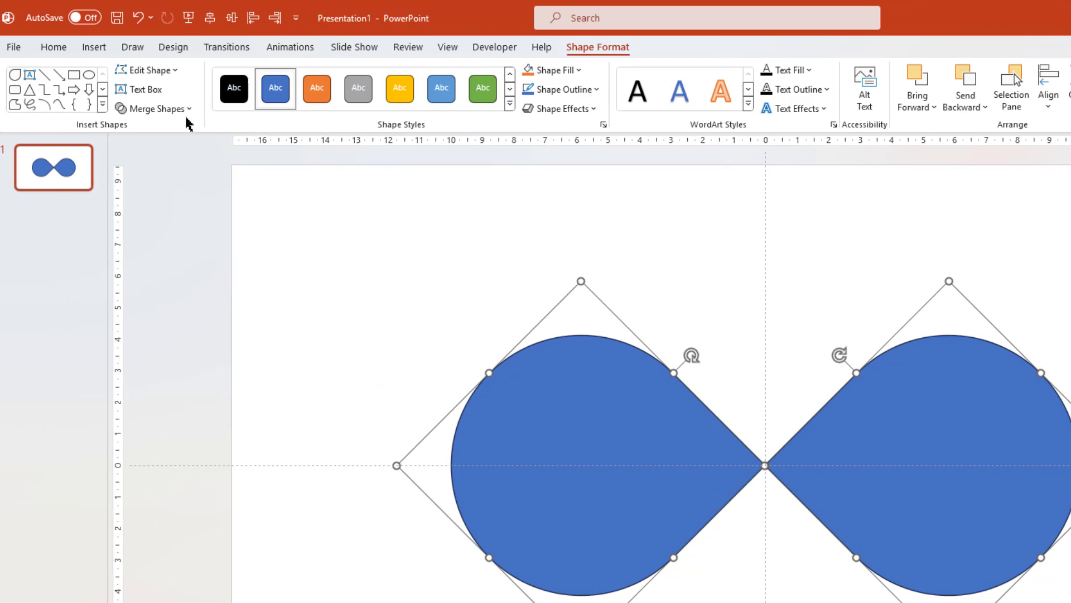
Step: Union the two teardrops into one infinity shape with No Fill
left_click(193, 109)
left_click(165, 129)
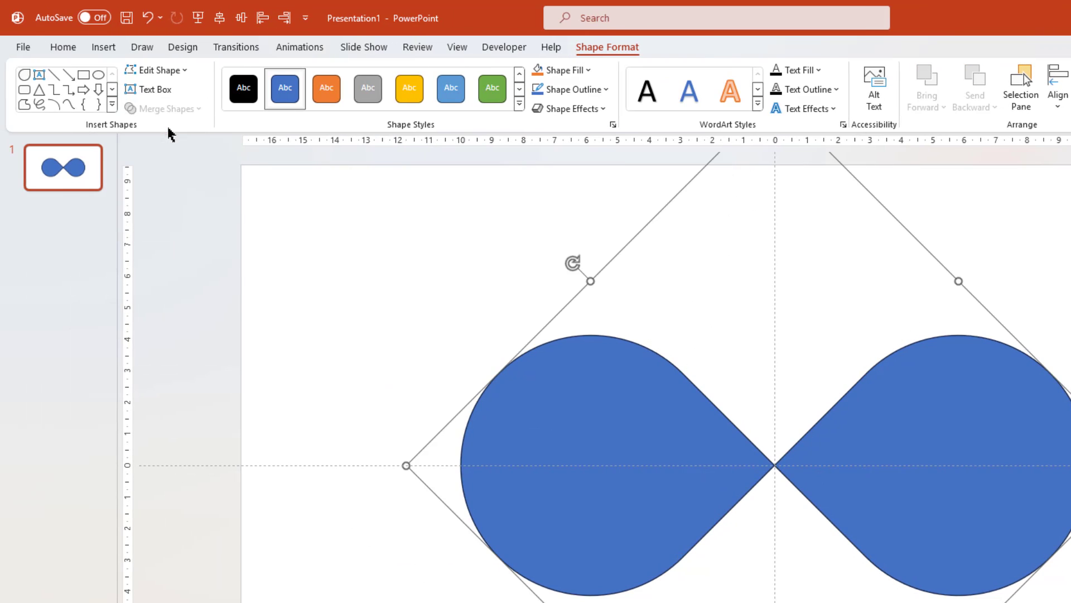
left_click(587, 69)
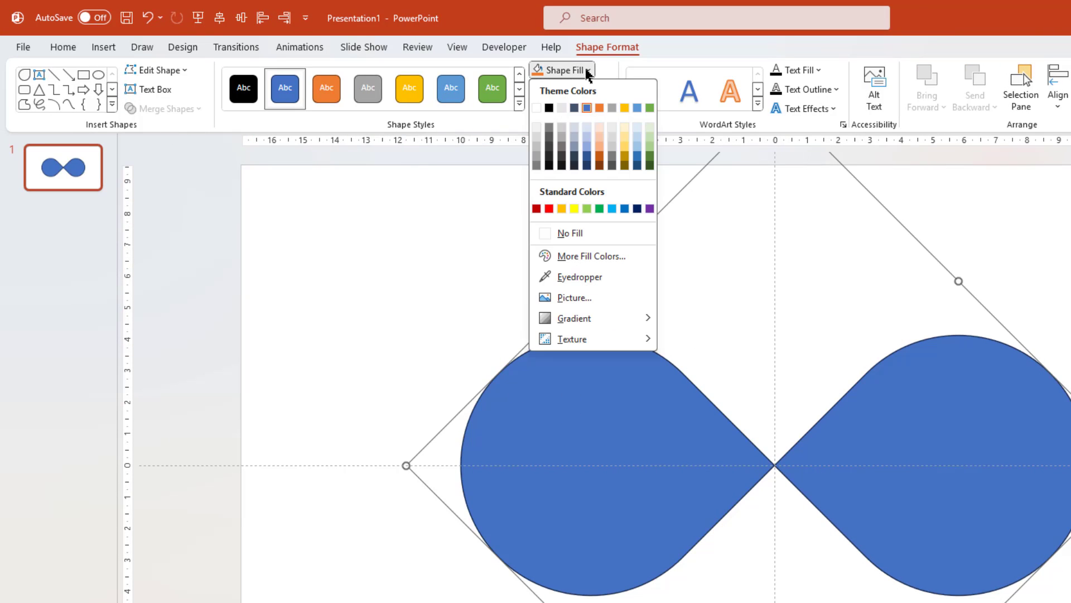
left_click(566, 233)
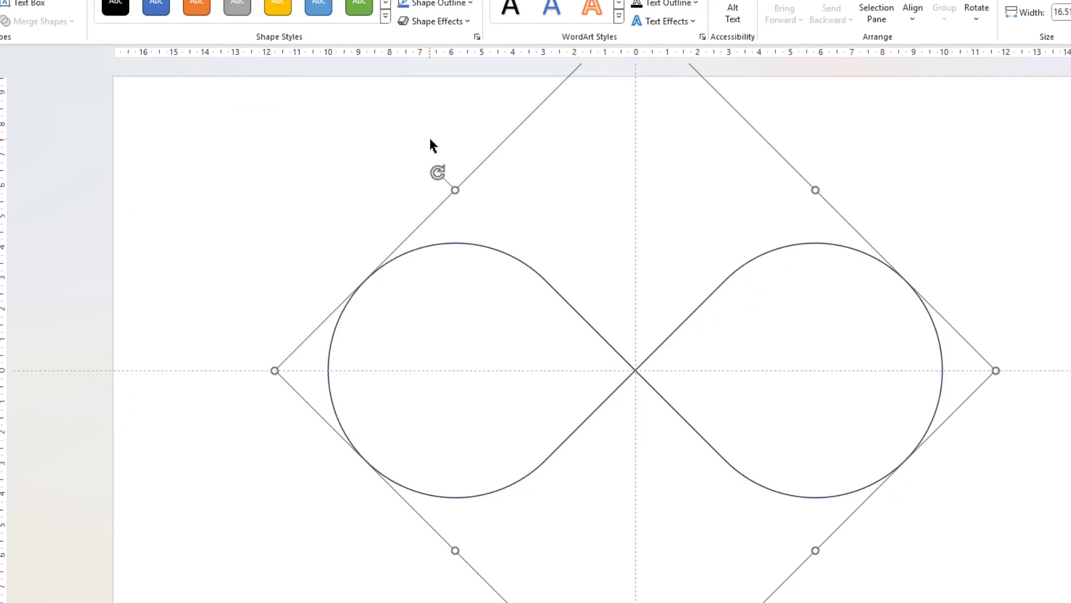
Step: Give the infinity shape a dark gray 20 pt outline in Format Shape
right_click(450, 218)
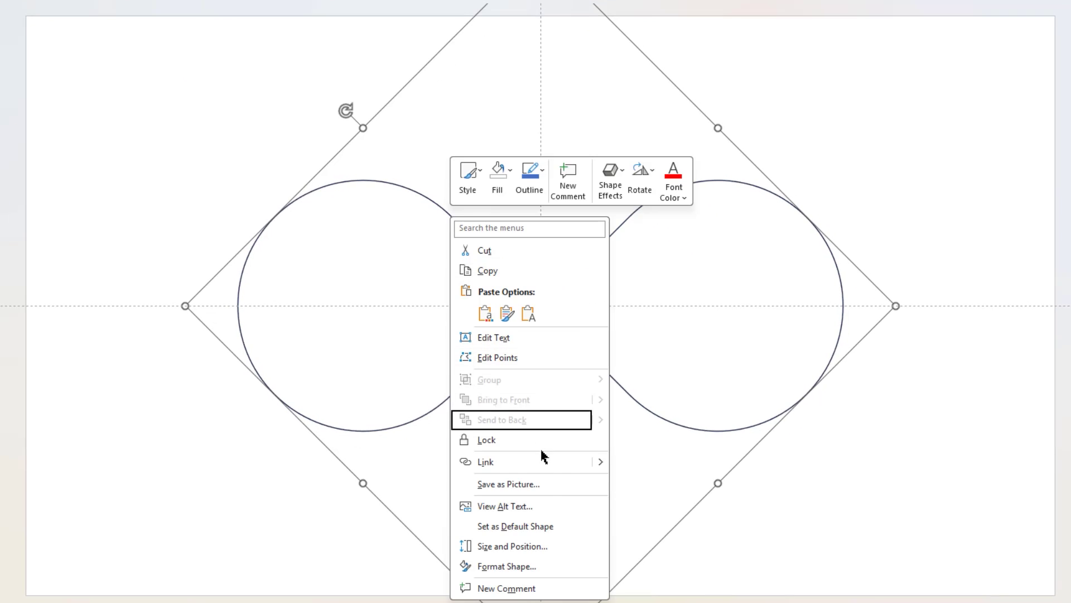
left_click(527, 563)
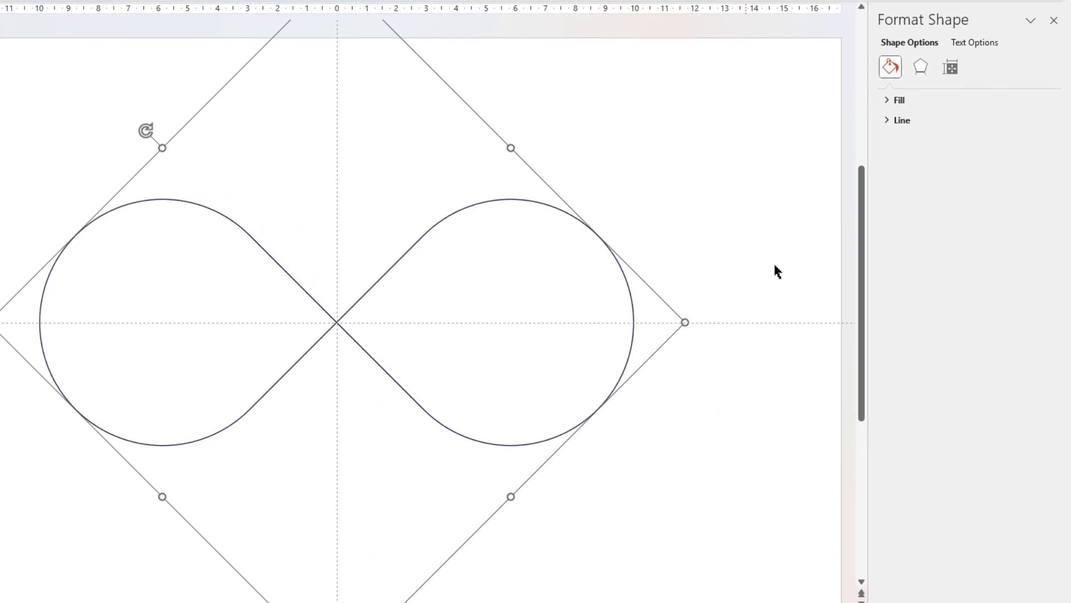
left_click(889, 120)
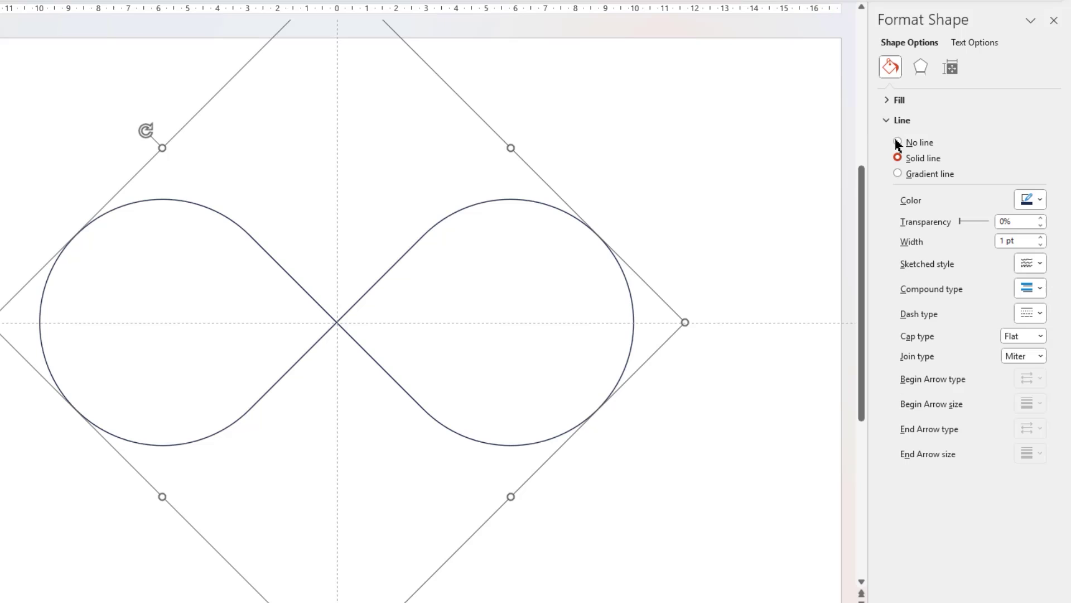
left_click(1039, 201)
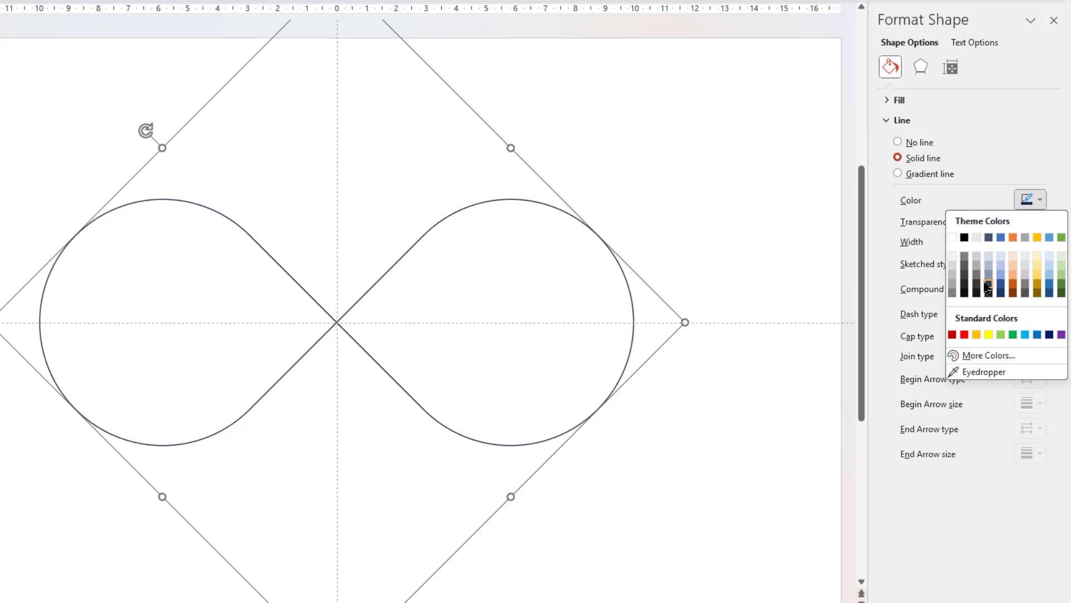
left_click(977, 284)
left_click(1013, 242)
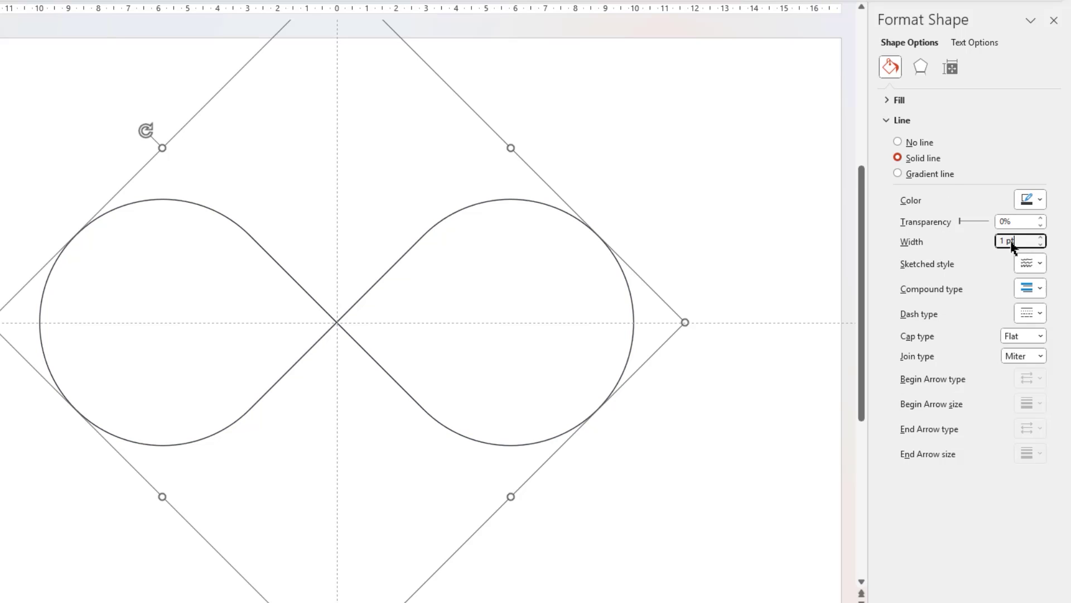
type("20")
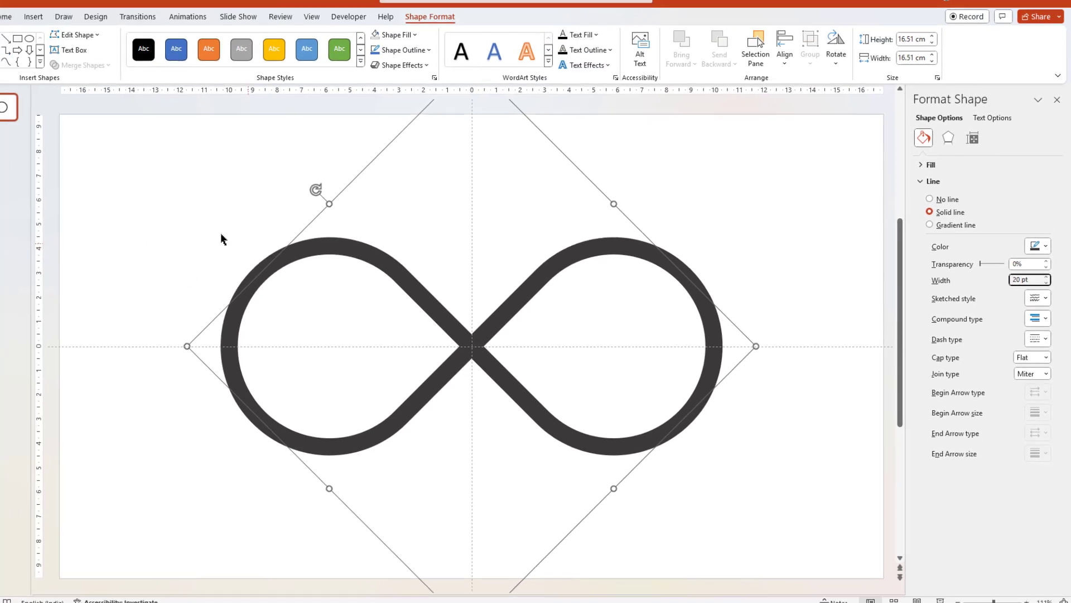
left_click(21, 182)
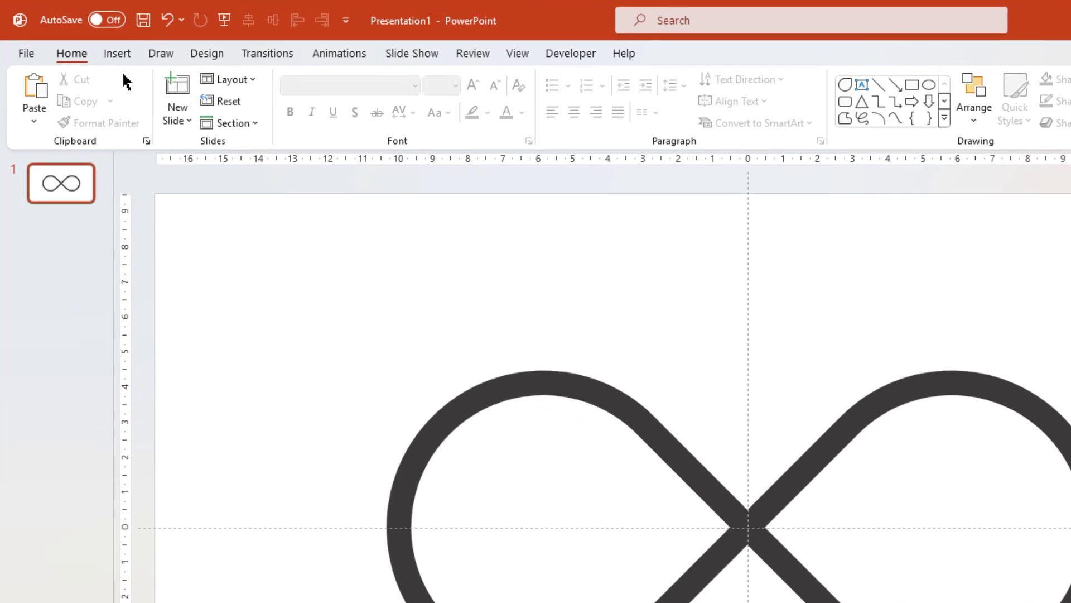
Step: Insert an oval circle with no outline and a red fill
left_click(78, 35)
left_click(347, 129)
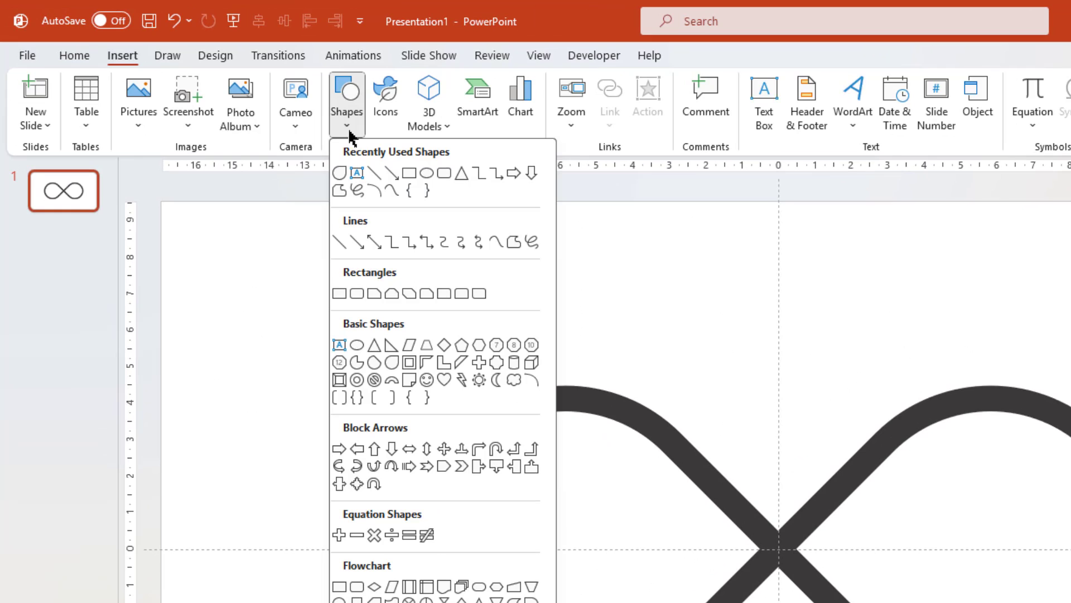
left_click(425, 177)
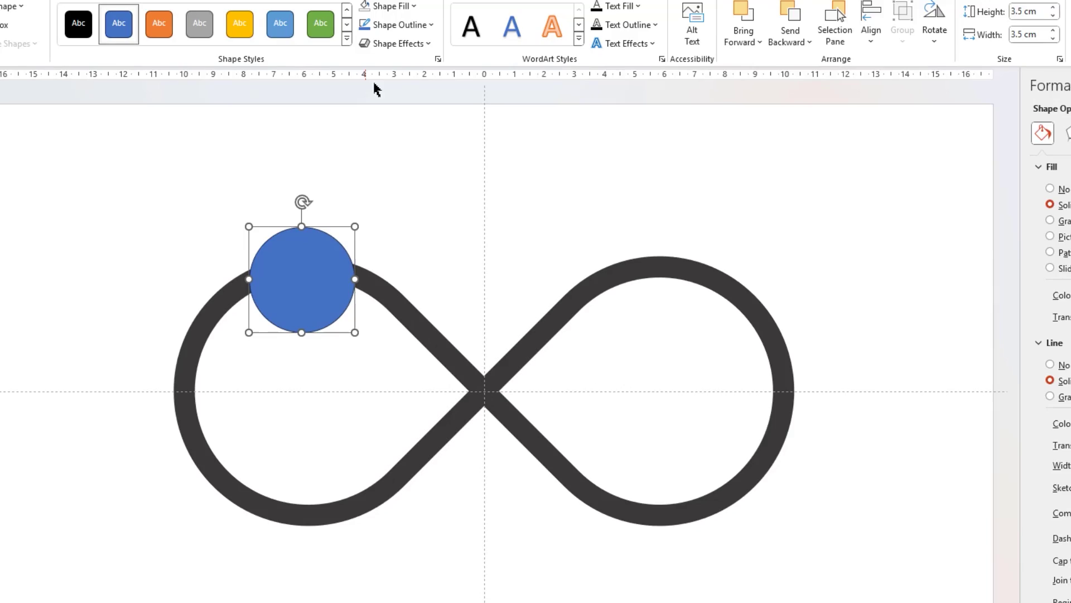
left_click(365, 87)
left_click(373, 248)
left_click(357, 68)
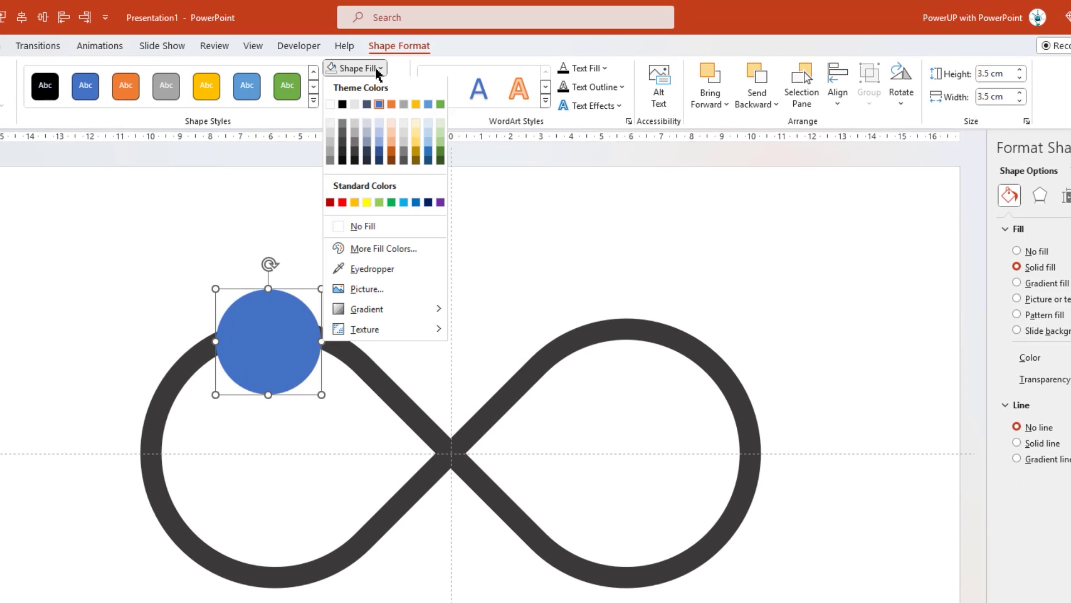
left_click(343, 203)
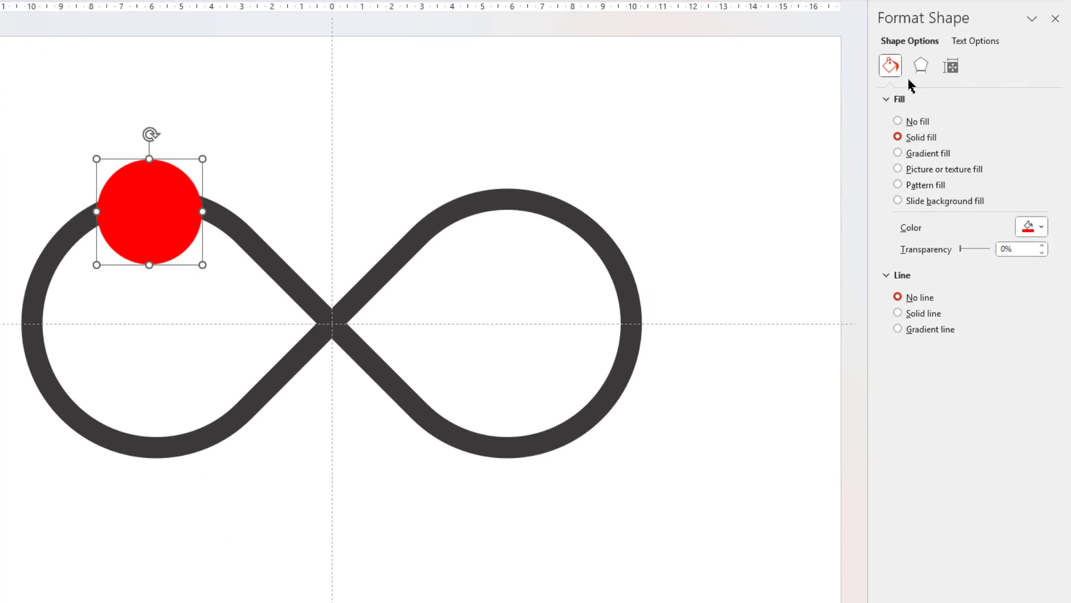
Step: Give the red circle 11 pt soft edges and nudge it up onto the track
left_click(1040, 195)
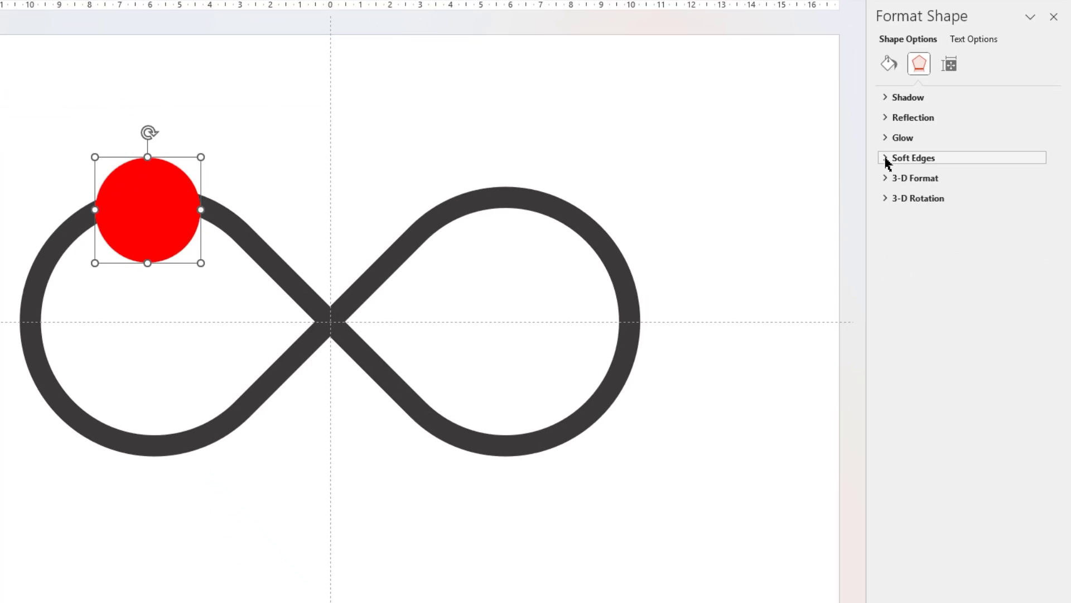
left_click(887, 159)
left_click_drag(916, 201, 923, 202)
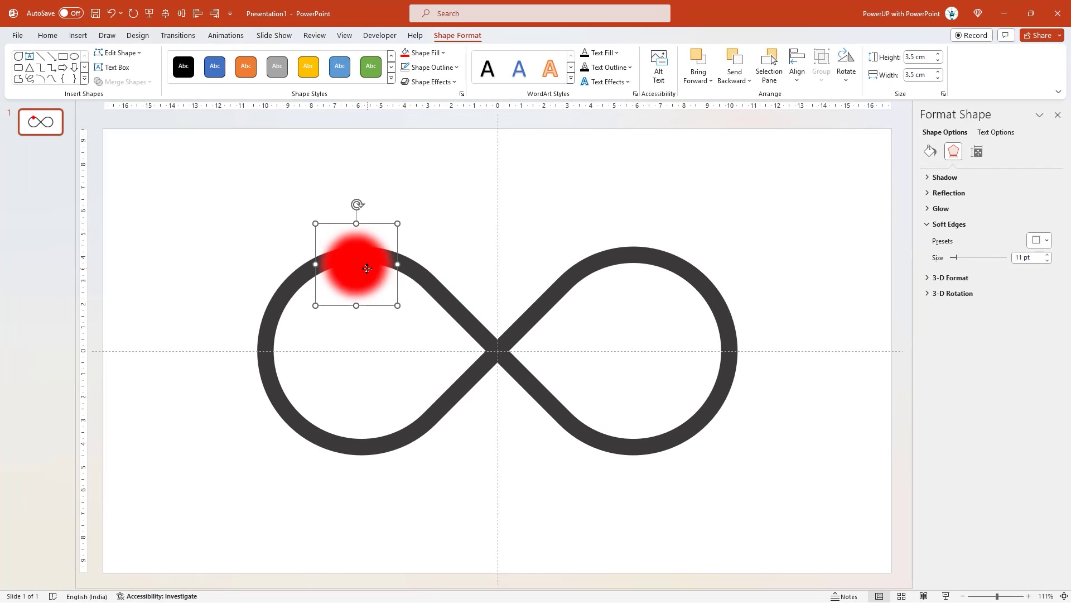
left_click_drag(367, 269, 367, 261)
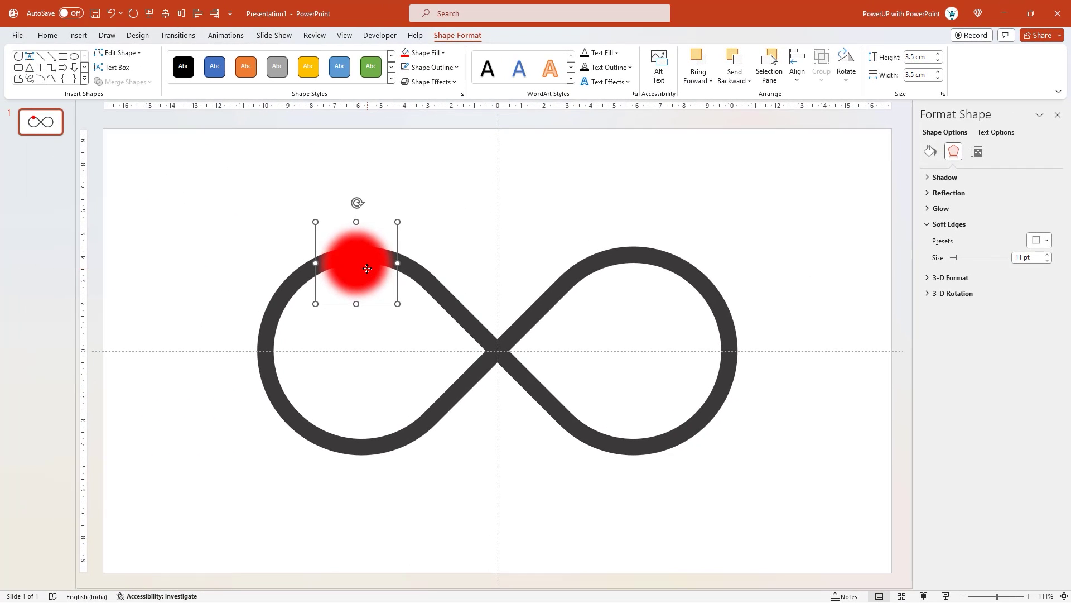
left_click(298, 244)
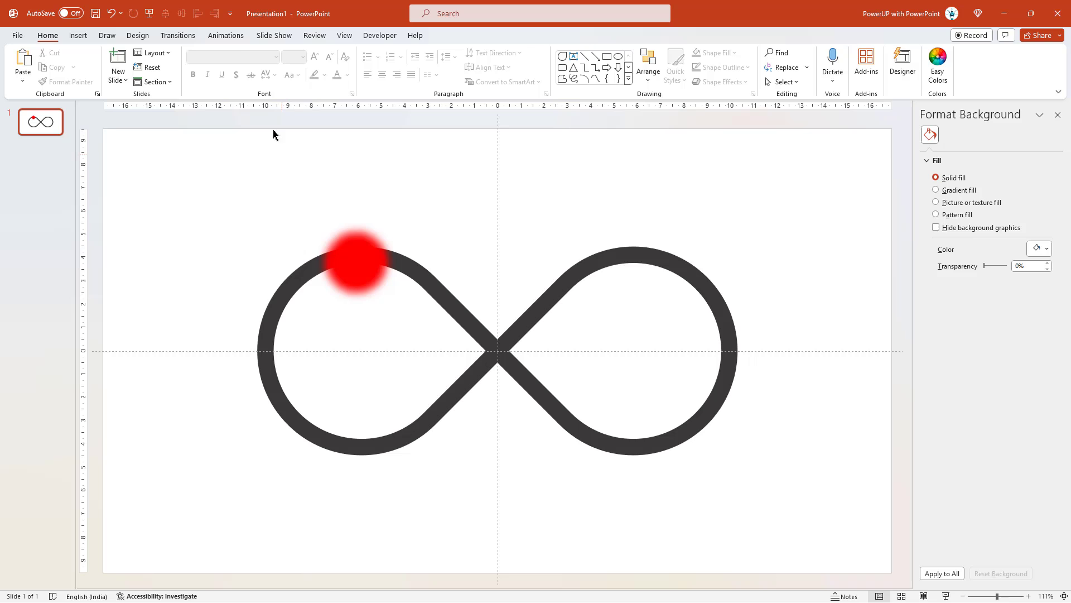
Step: Show the Animation Pane beside the slide and widen it
left_click(228, 39)
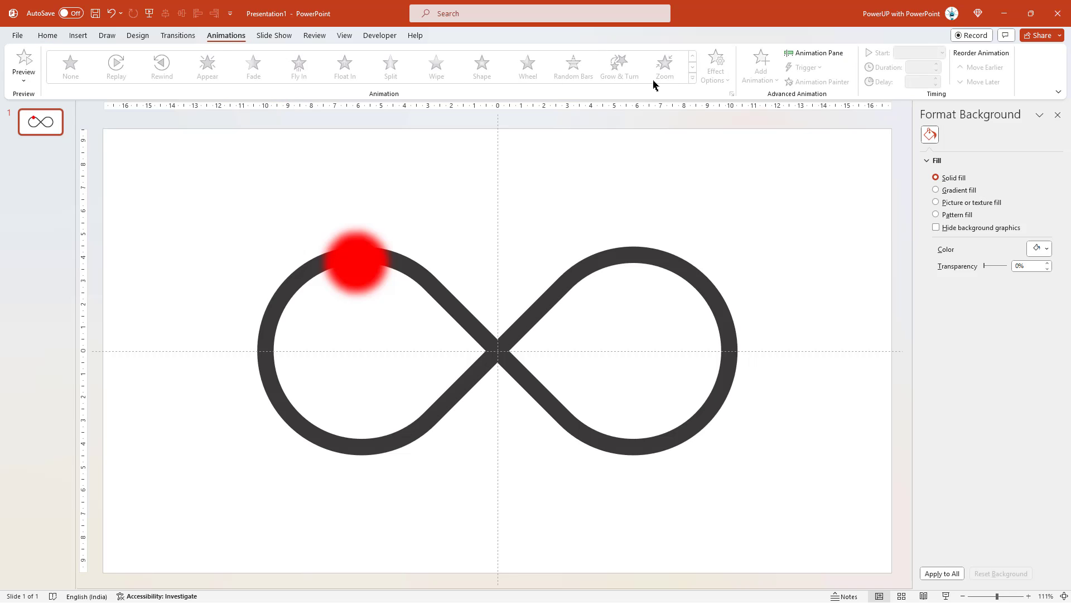
left_click(804, 56)
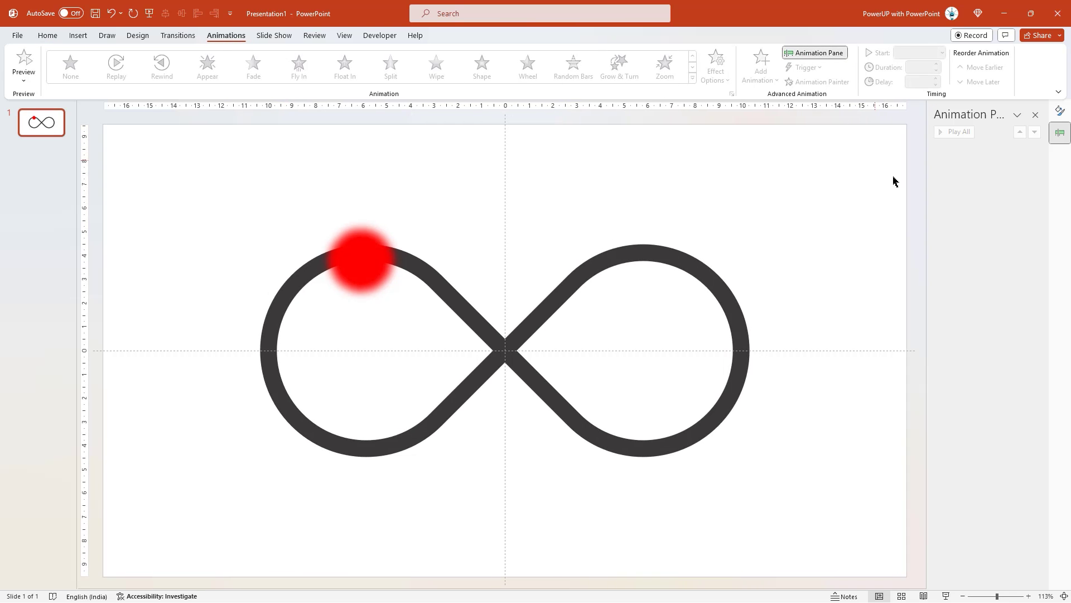
left_click_drag(926, 186, 833, 181)
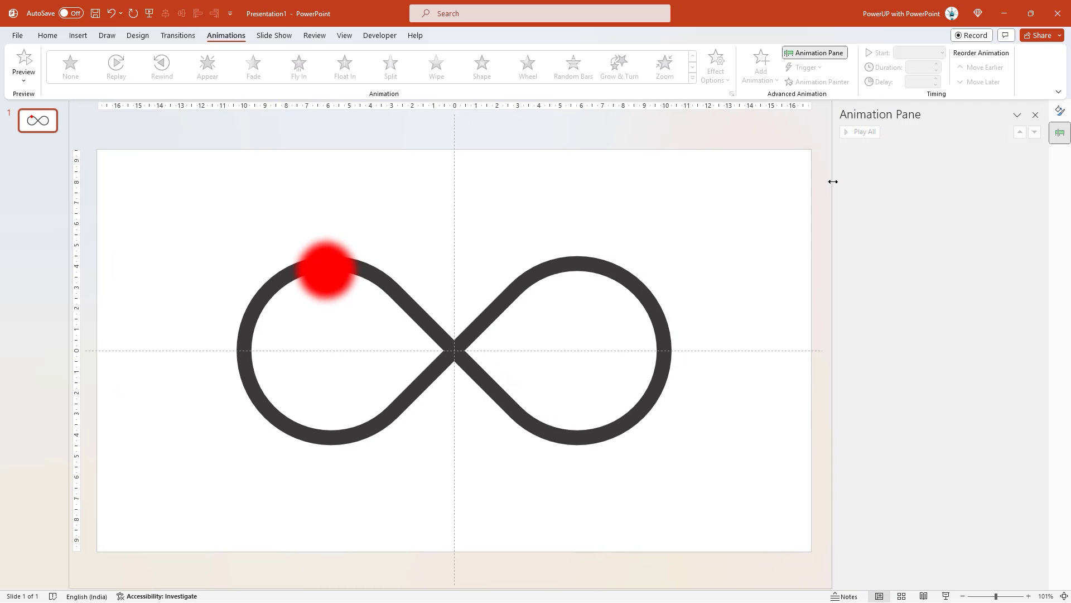
Step: Apply a Motion Paths > Shapes animation to the red circle
left_click(318, 284)
left_click_drag(318, 278, 318, 278)
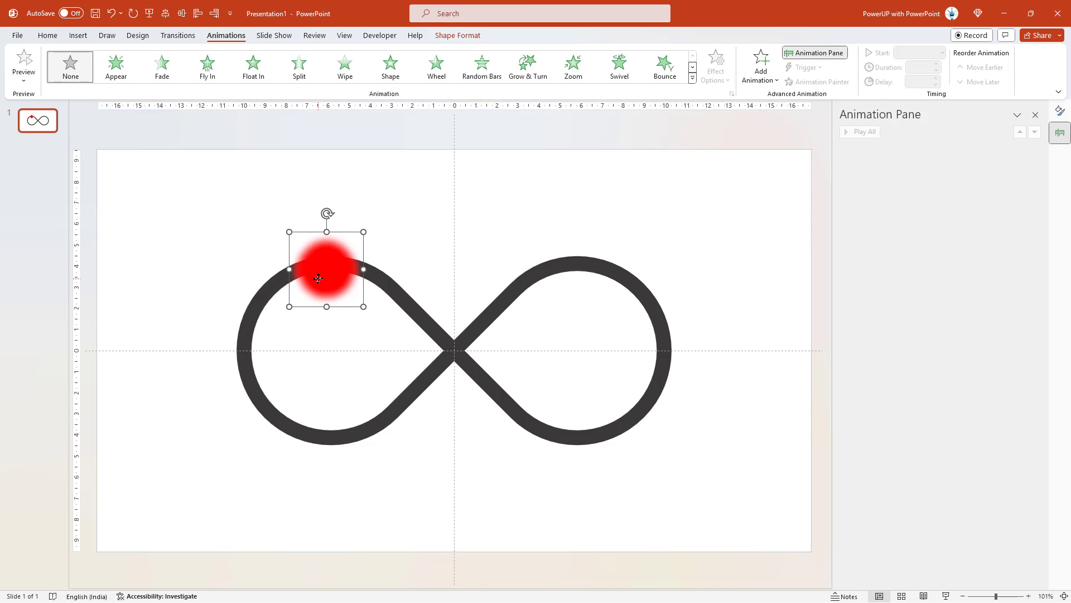
left_click(692, 78)
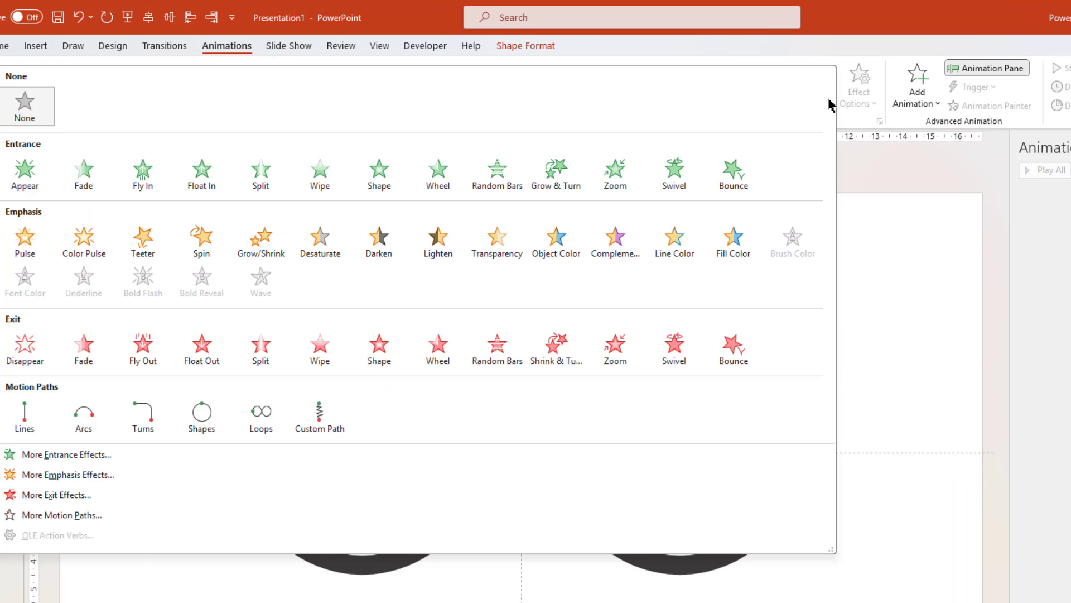
left_click(202, 416)
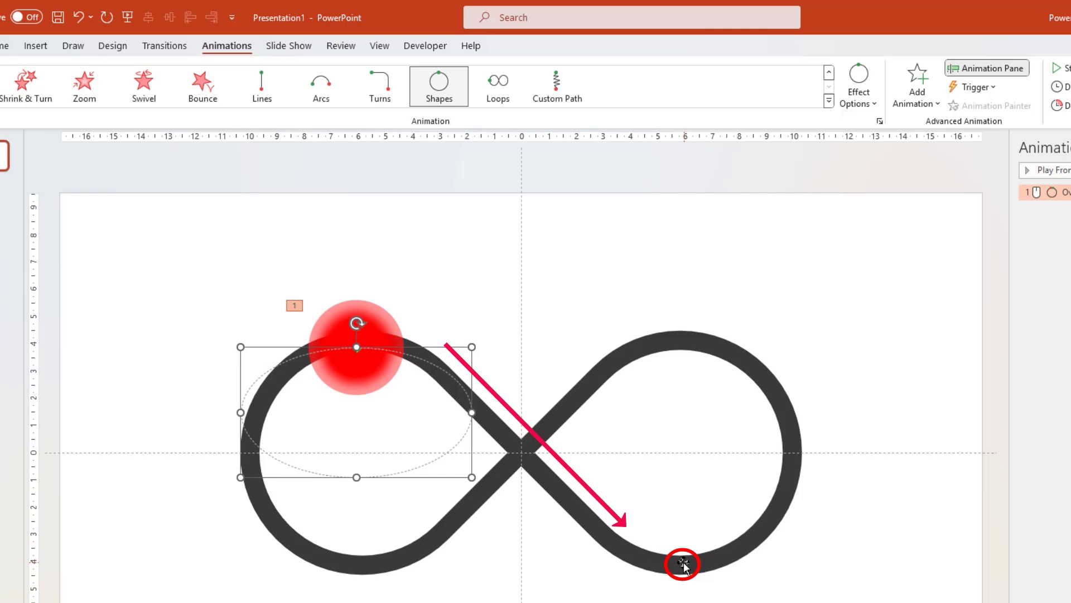
Step: Open the motion path at its top point and stretch its end to the lower-right loop
right_click(400, 471)
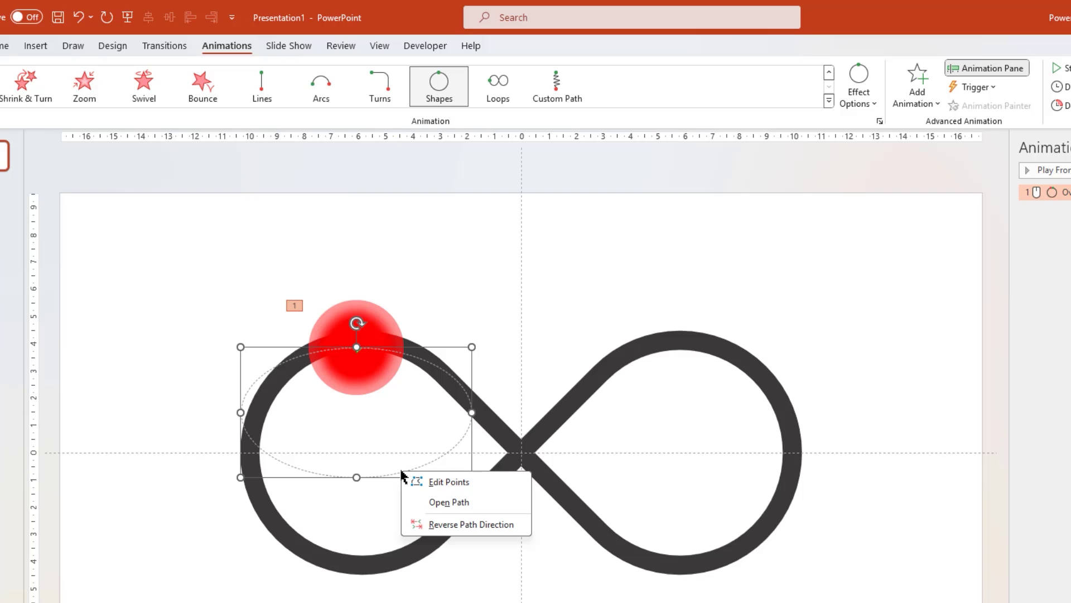
left_click(440, 483)
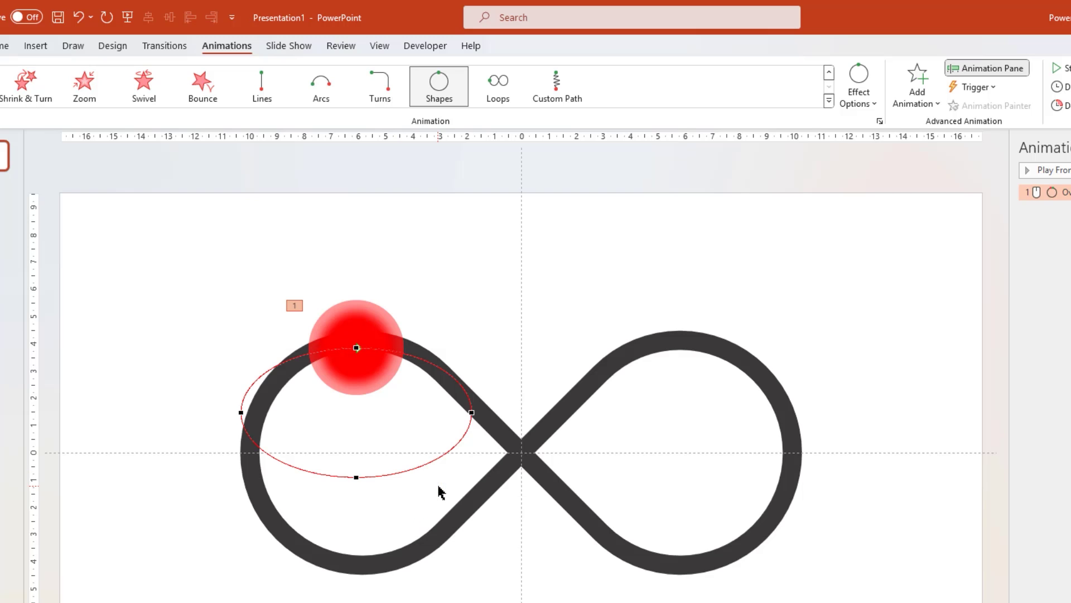
right_click(357, 348)
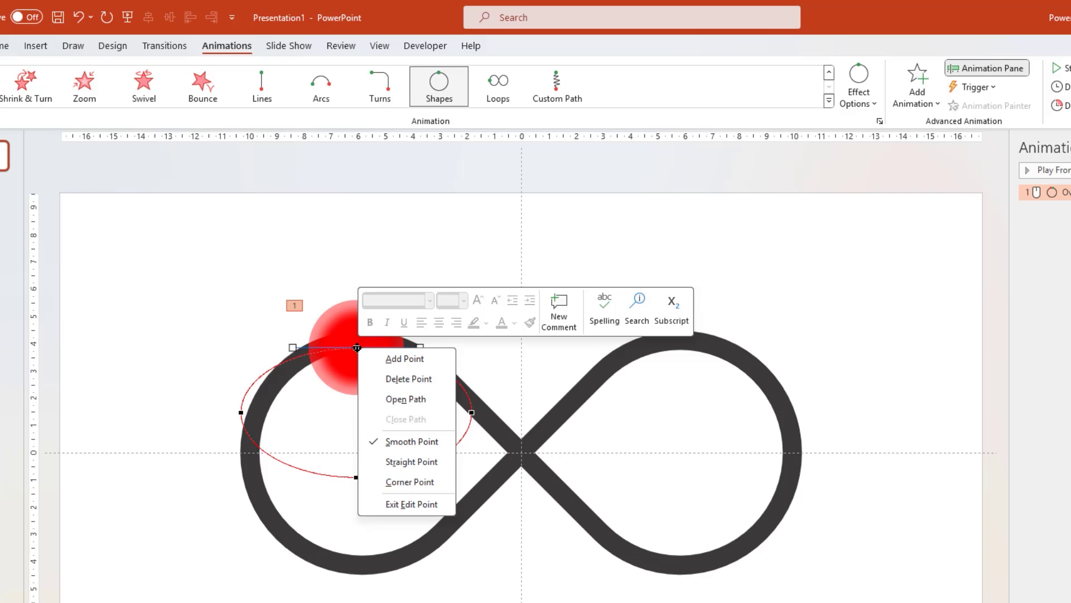
left_click(435, 401)
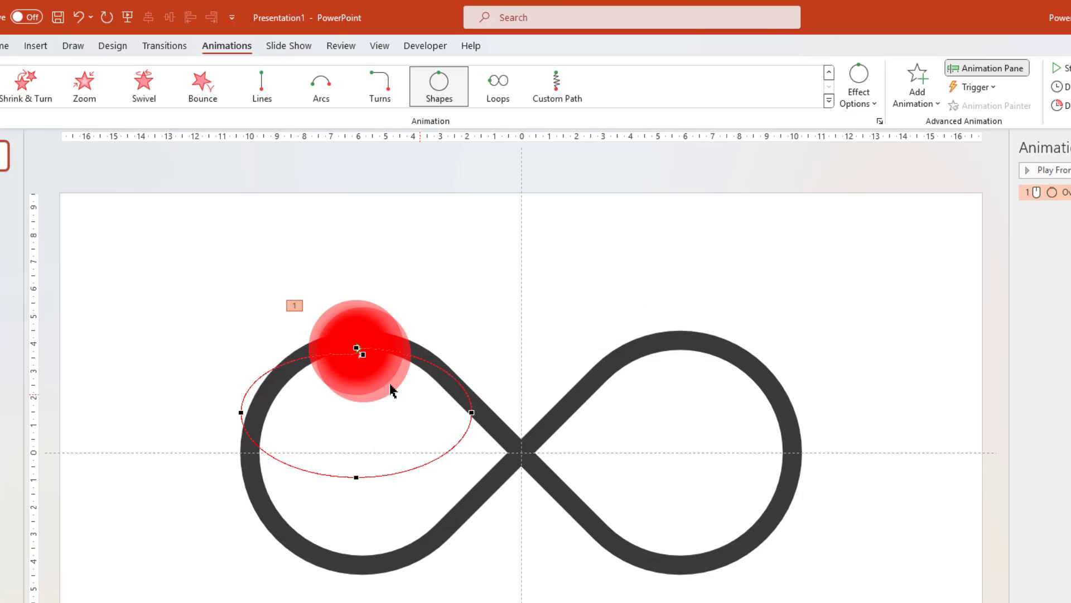
left_click_drag(356, 366, 672, 564)
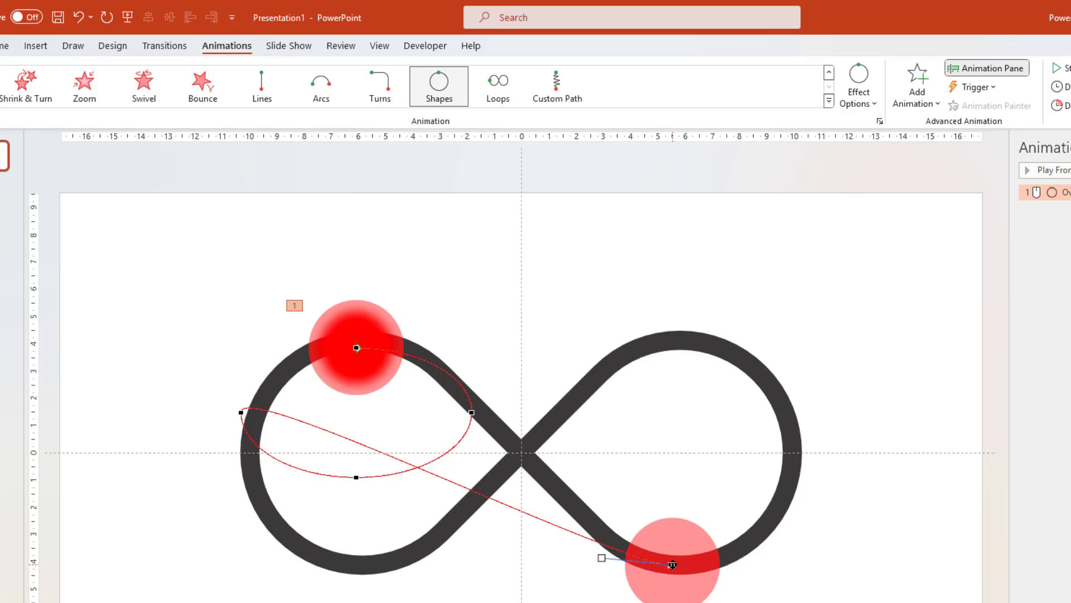
Step: Delete the path's left point and move a point onto the track crossing, bending the curve
right_click(241, 413)
left_click(294, 445)
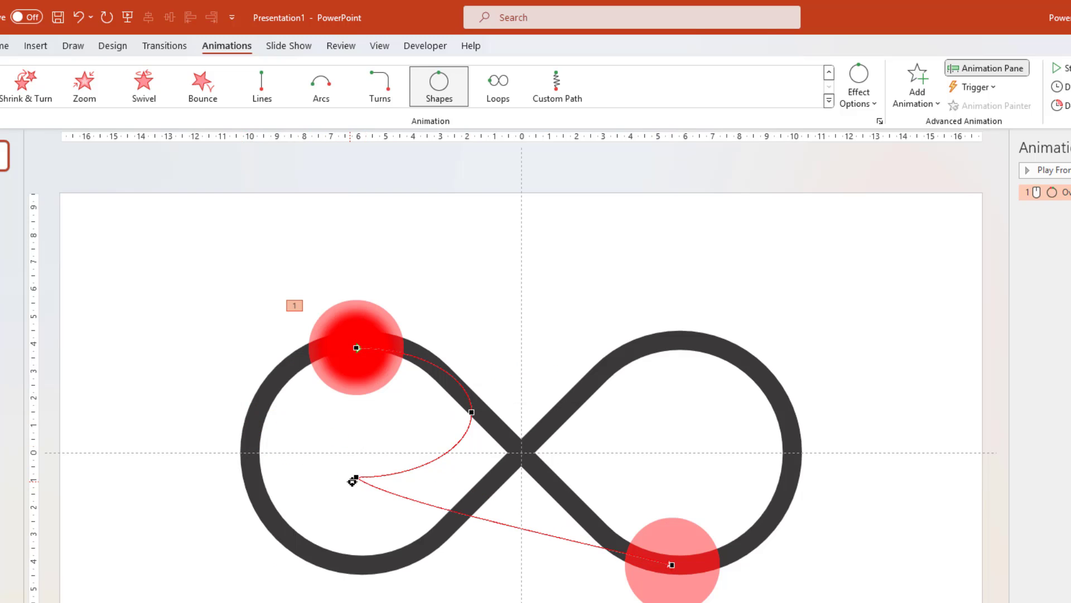
left_click_drag(353, 480, 519, 454)
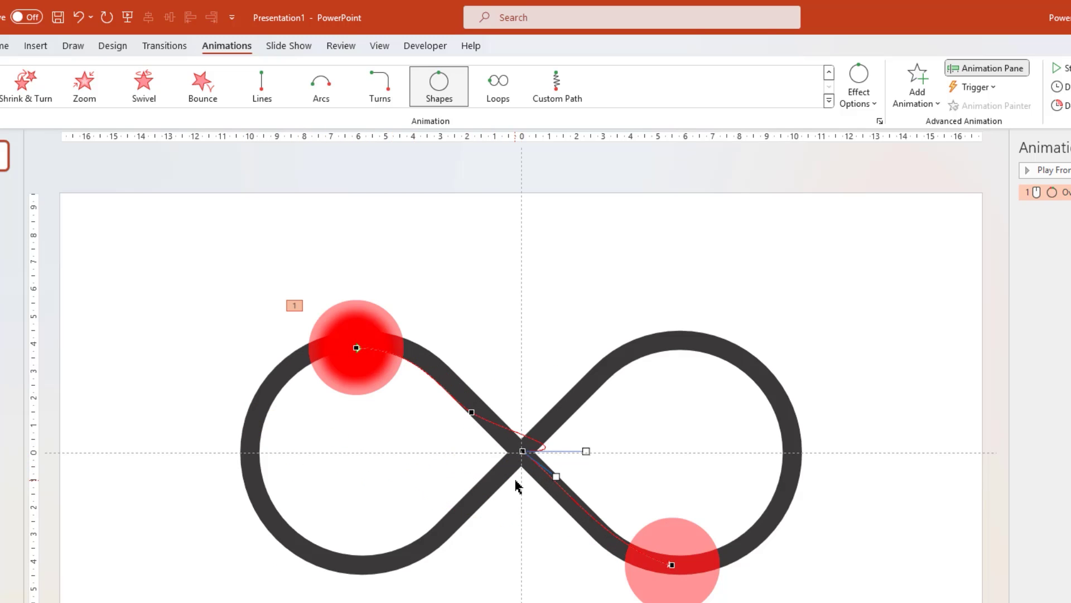
left_click(470, 412)
left_click_drag(444, 397, 447, 379)
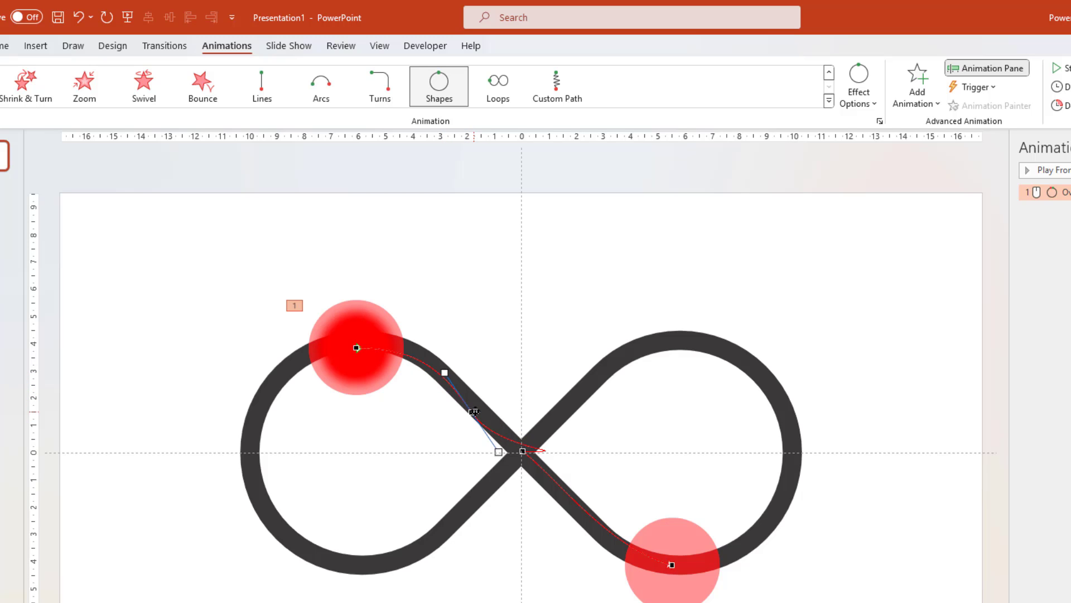
left_click_drag(474, 412, 475, 410)
left_click_drag(451, 370, 440, 370)
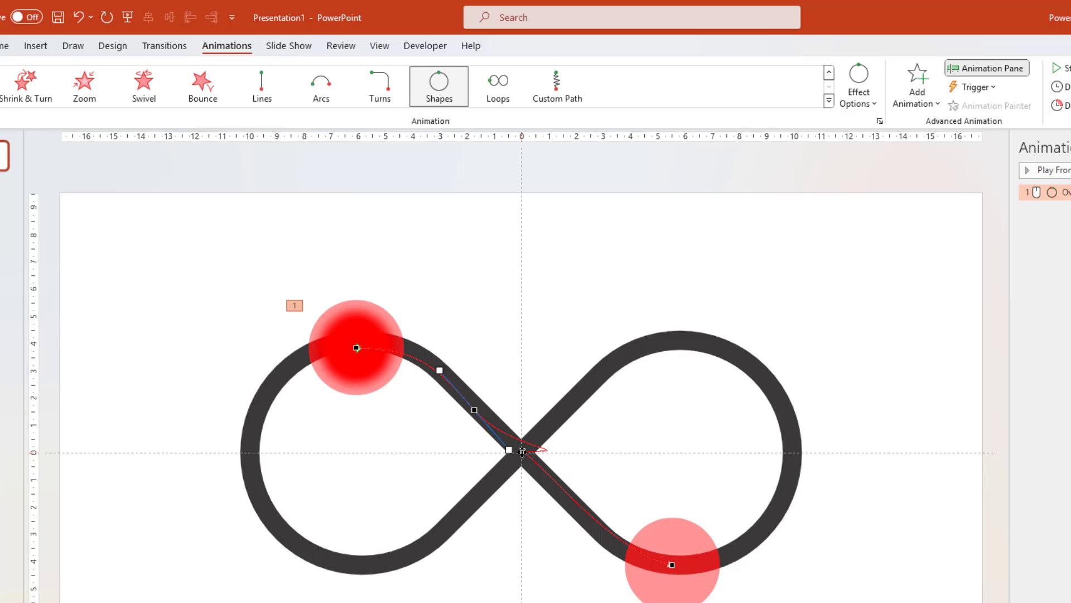
Step: Straighten the curve through the crossing and align the path start with the circle's centre
left_click(522, 452)
left_click_drag(585, 450, 492, 425)
left_click(475, 409)
left_click(522, 454)
left_click_drag(356, 348, 359, 343)
Step: Set the circle's motion to start With Previous with a 01.00 second duration
left_click(426, 421)
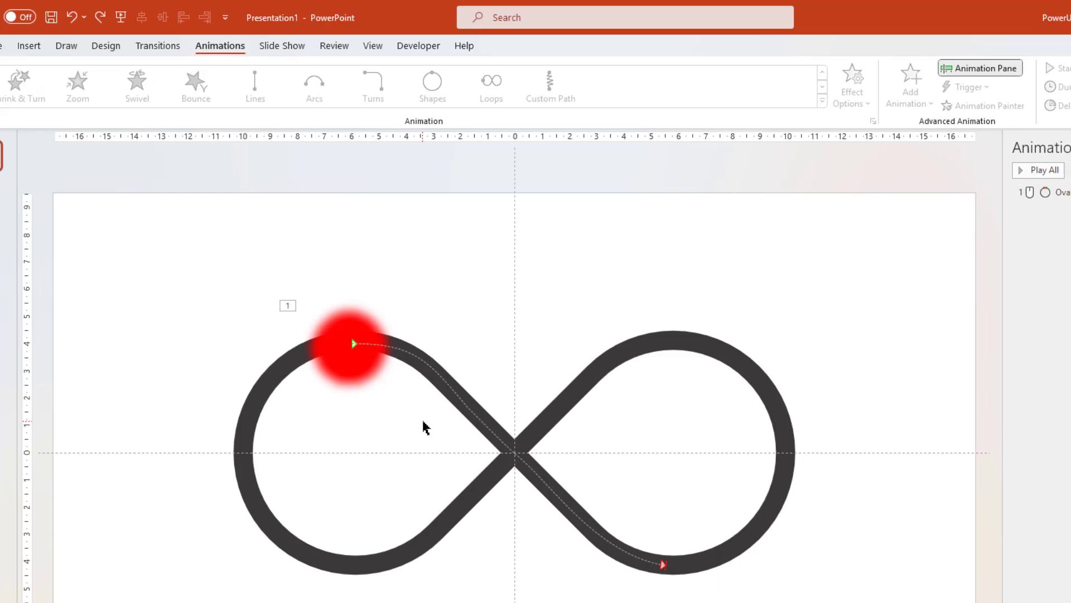
left_click(826, 193)
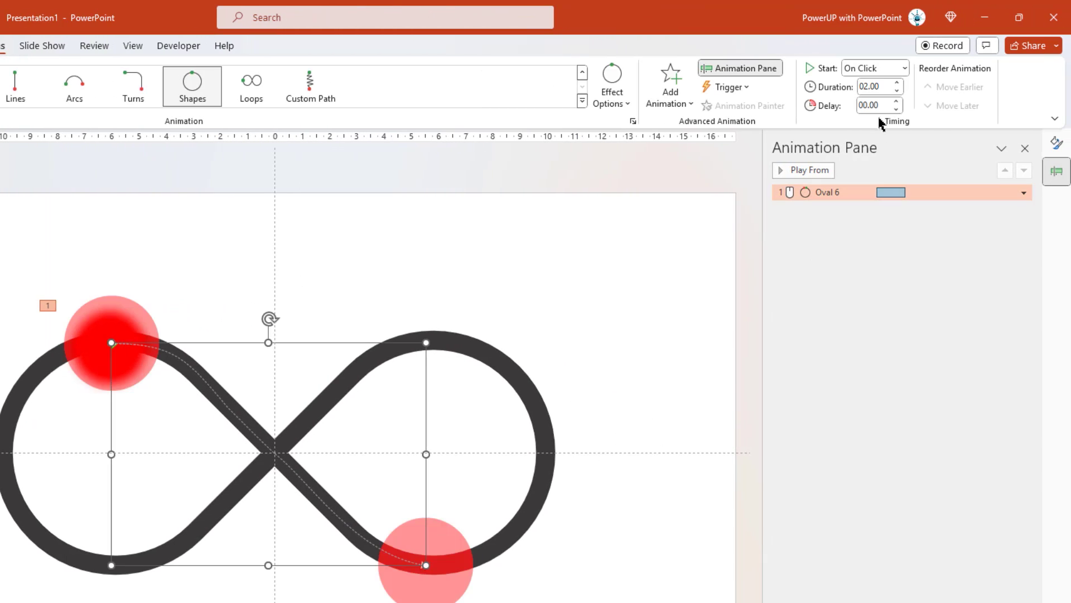
left_click(905, 68)
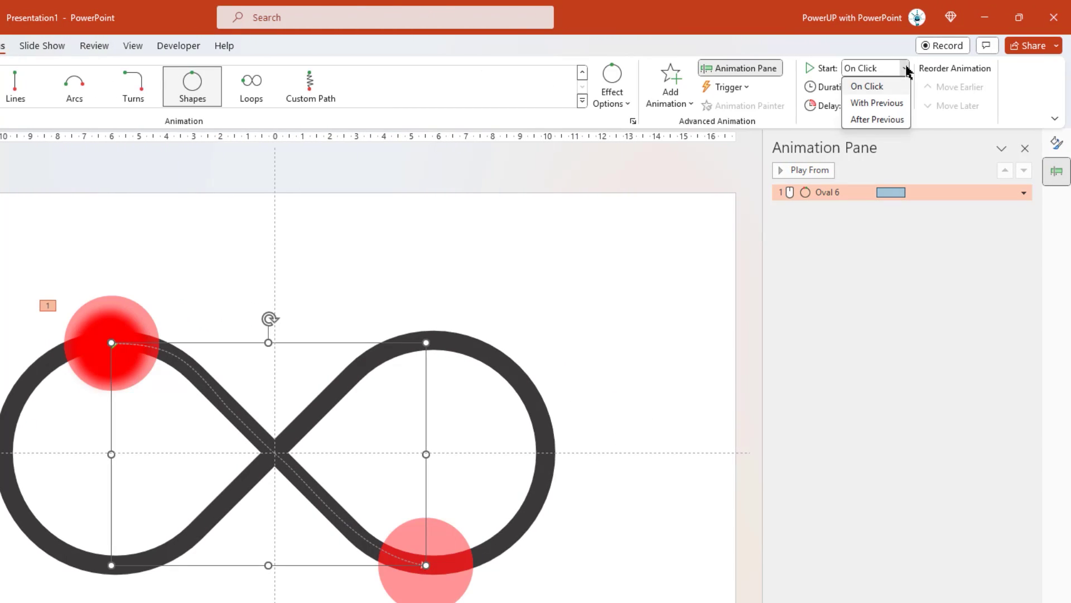
left_click(879, 103)
left_click(897, 91)
left_click(897, 91)
left_click(897, 91)
left_click(897, 91)
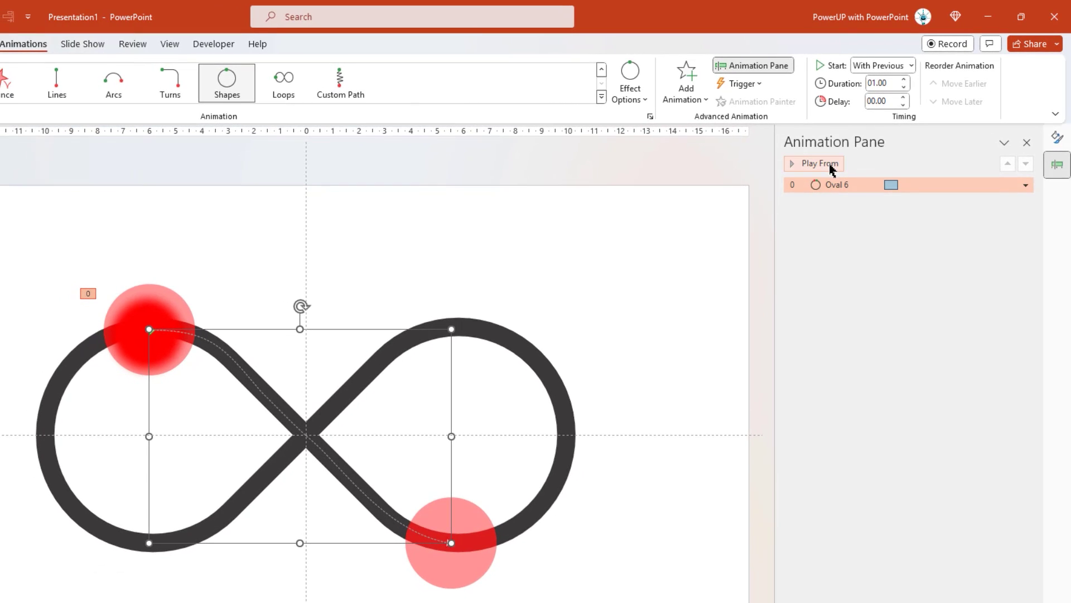
left_click(829, 163)
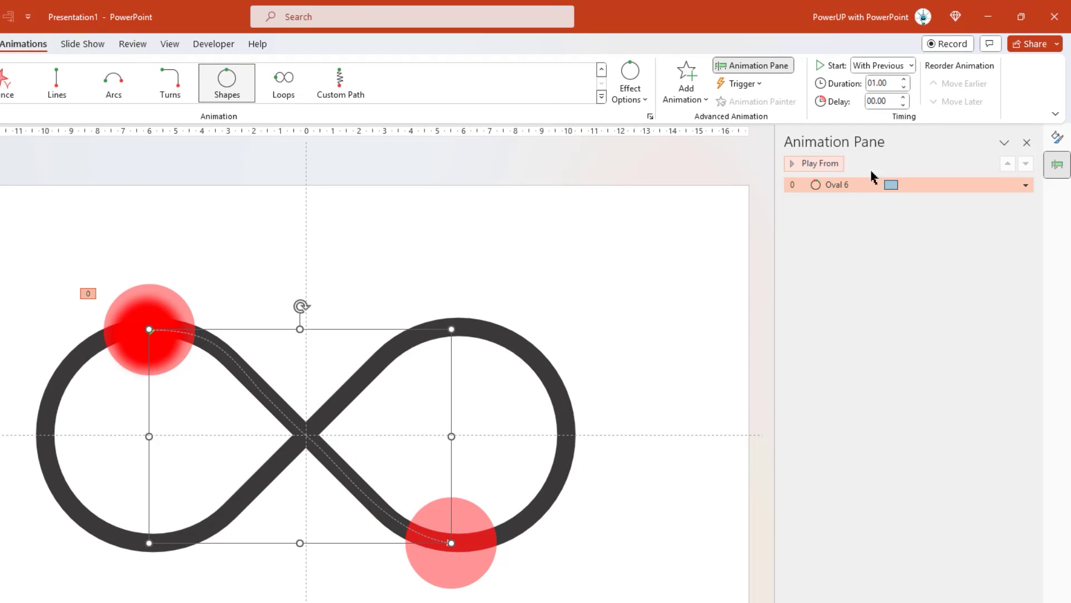
Step: Set Smooth start and Smooth end to 0 sec in the motion's Effect Options
left_click(1025, 185)
left_click(937, 249)
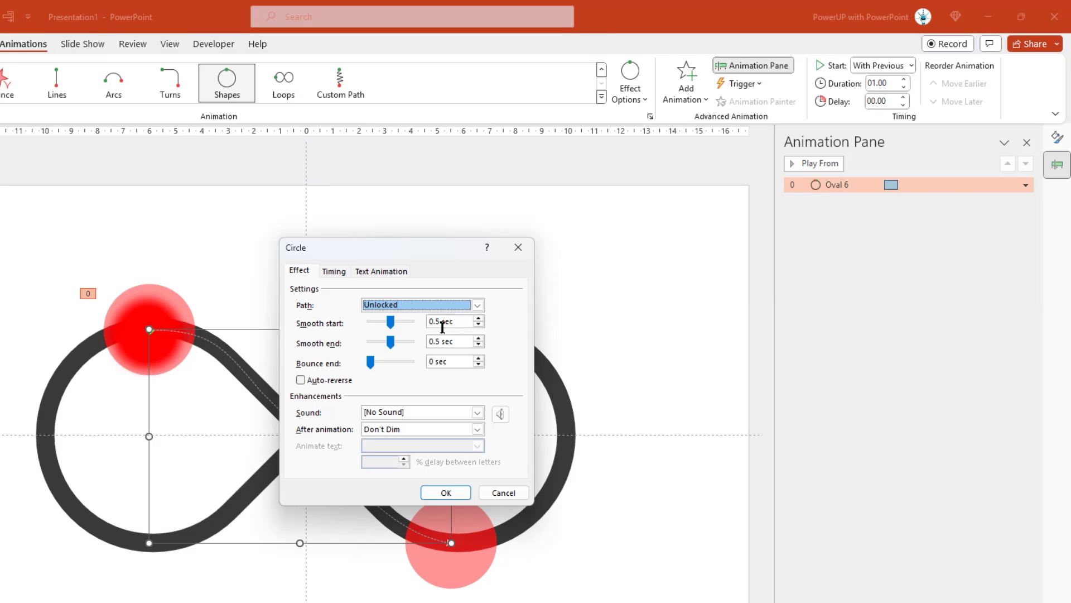
left_click_drag(391, 330, 347, 342)
left_click(445, 492)
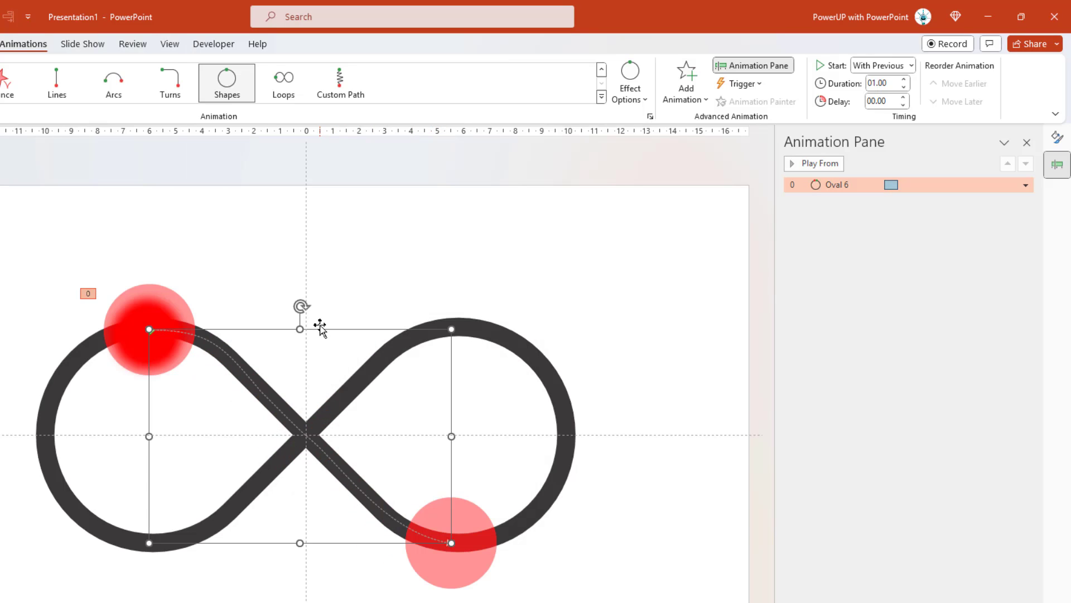
Step: Add a second Shapes motion path to the circle, starting at the right loop's bottom
left_click(687, 95)
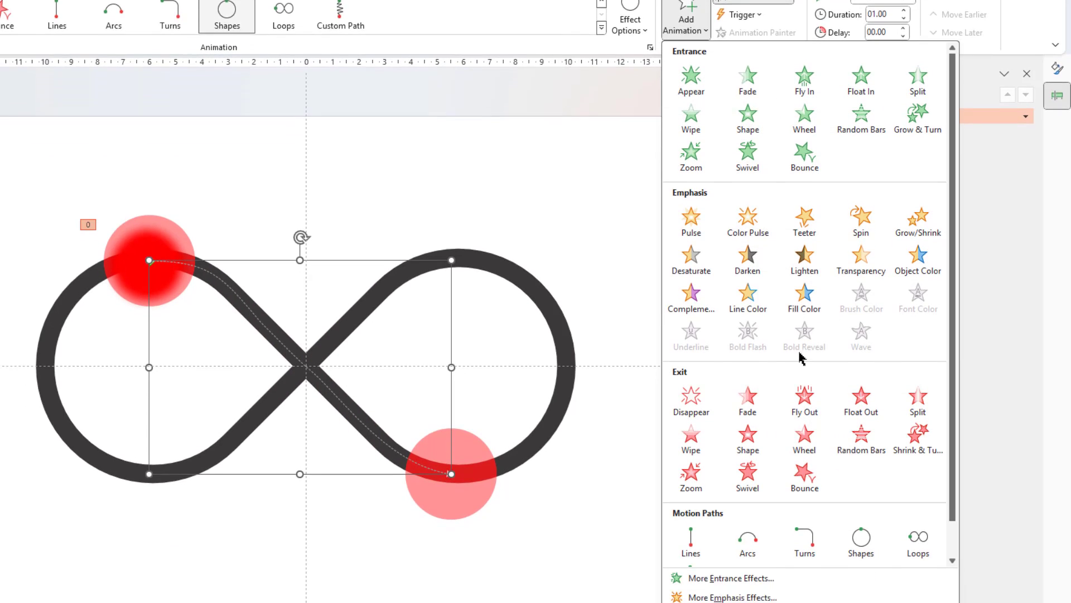
left_click(859, 494)
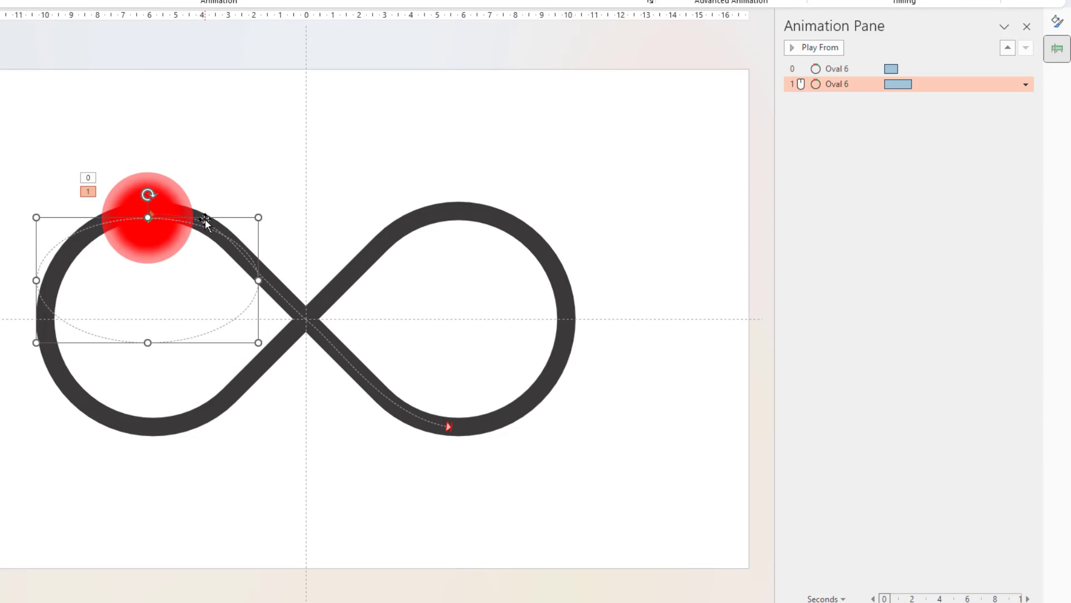
left_click_drag(250, 231, 517, 426)
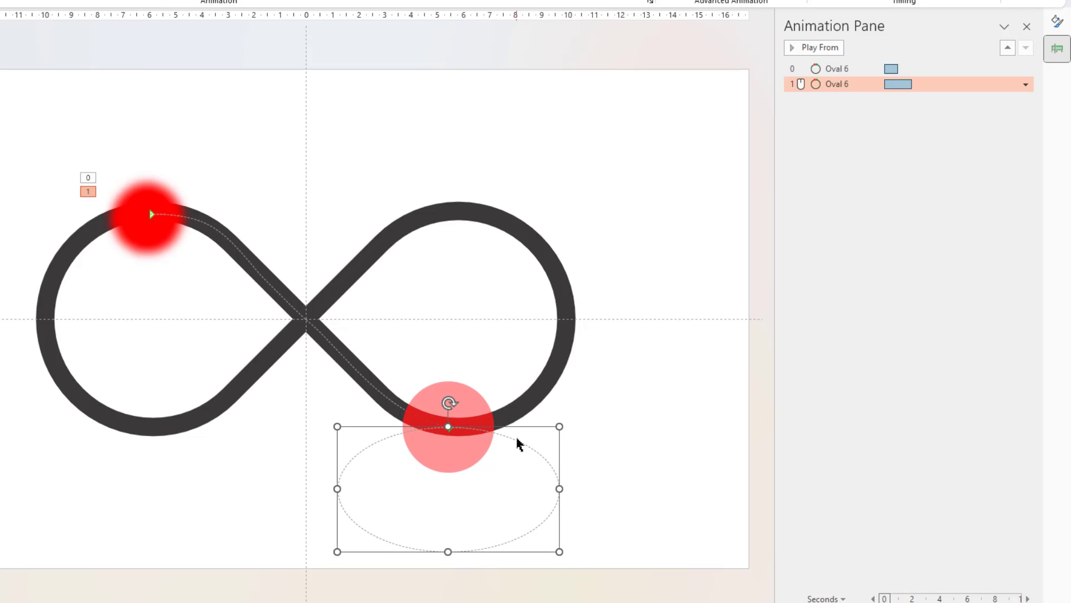
right_click(517, 439)
left_click(562, 450)
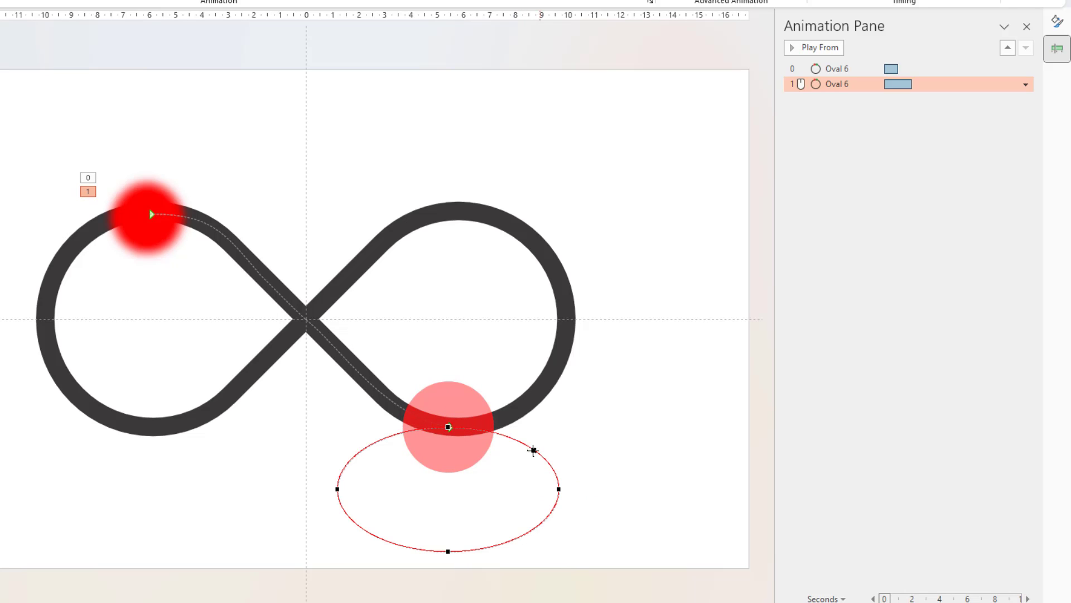
Step: Open the new path at its top vertex, pull its end to the loop's top, delete the left vertex
right_click(450, 427)
left_click(472, 474)
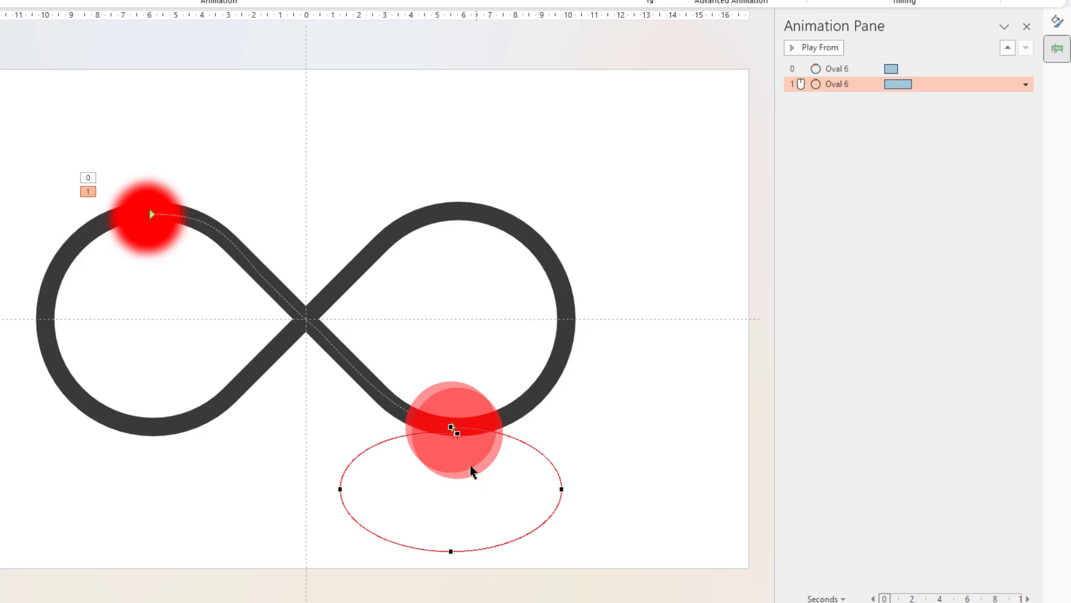
left_click_drag(458, 434, 450, 211)
right_click(340, 486)
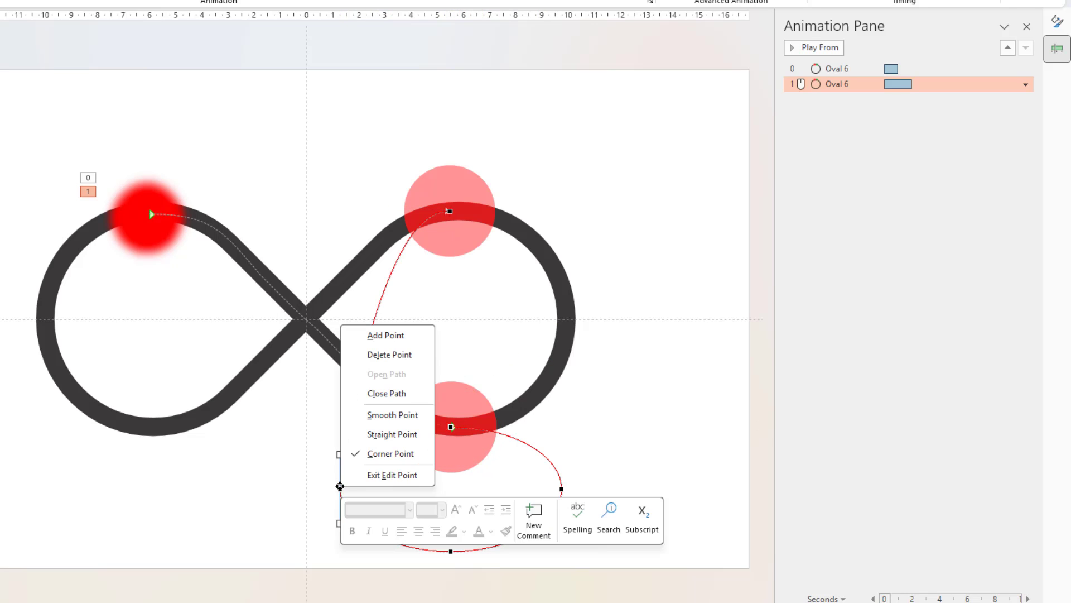
left_click(368, 354)
Step: Drag the remaining vertices and curves so the path follows the right loop's outer edge
left_click_drag(451, 551, 565, 319)
left_click_drag(548, 269, 564, 229)
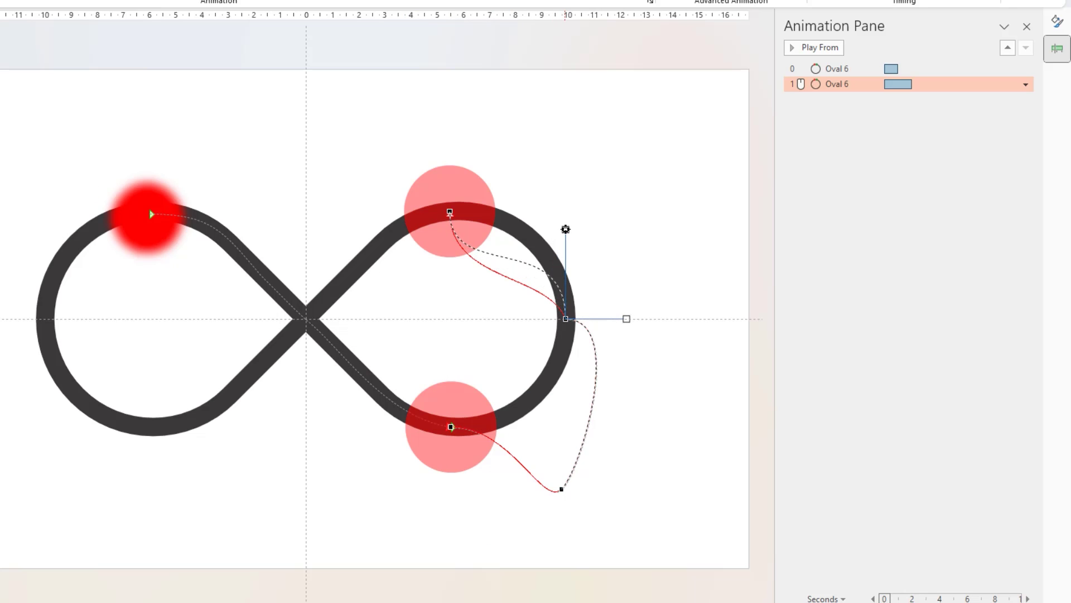
left_click(450, 211)
mouse_move(474, 212)
left_mouse_down()
mouse_move(494, 215)
mouse_move(479, 207)
left_mouse_up()
left_click_drag(561, 488, 556, 375)
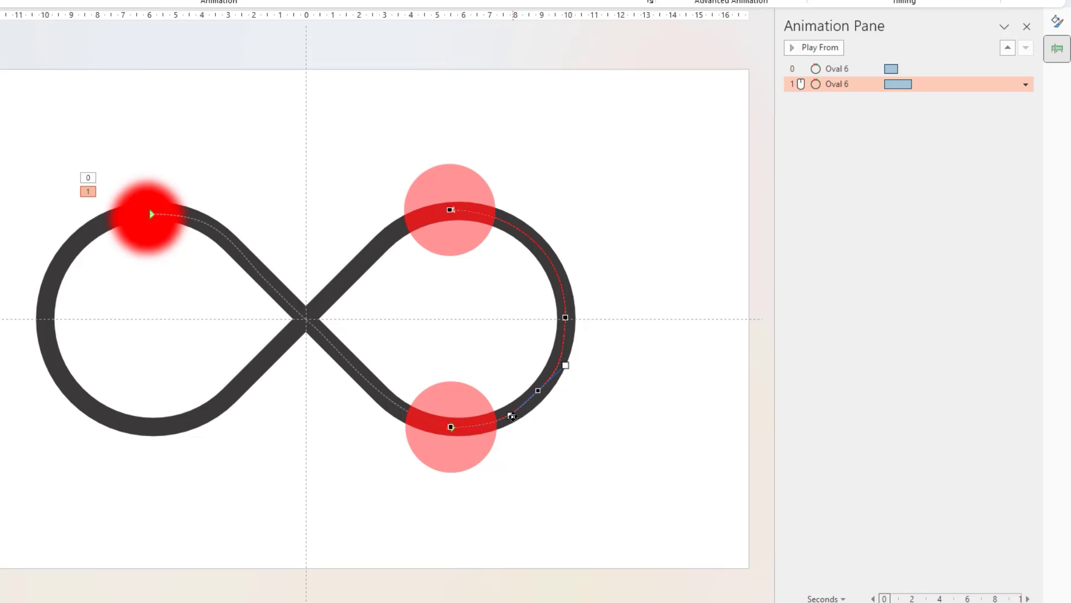
left_click(572, 445)
Step: Set the second movement to start After Previous with a 1 second duration
left_click(844, 85)
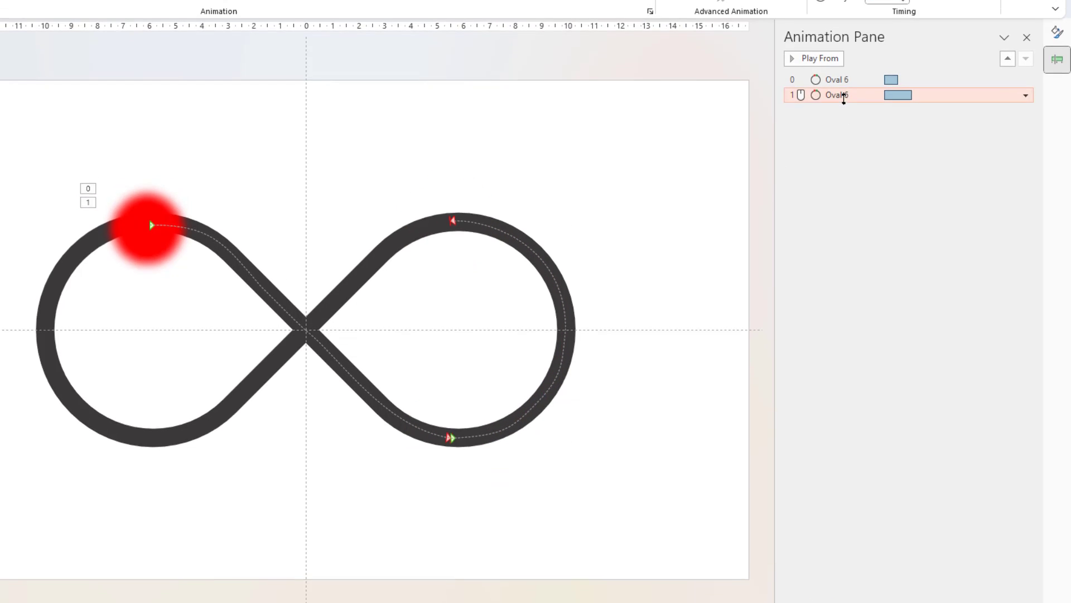
left_click(911, 66)
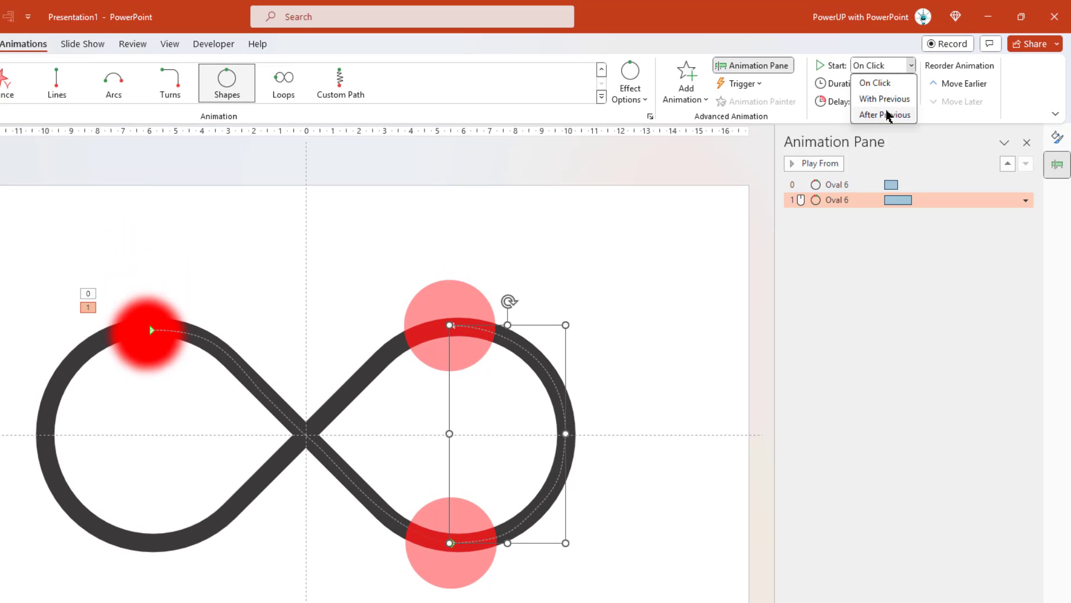
left_click(887, 114)
left_click(890, 84)
type("1")
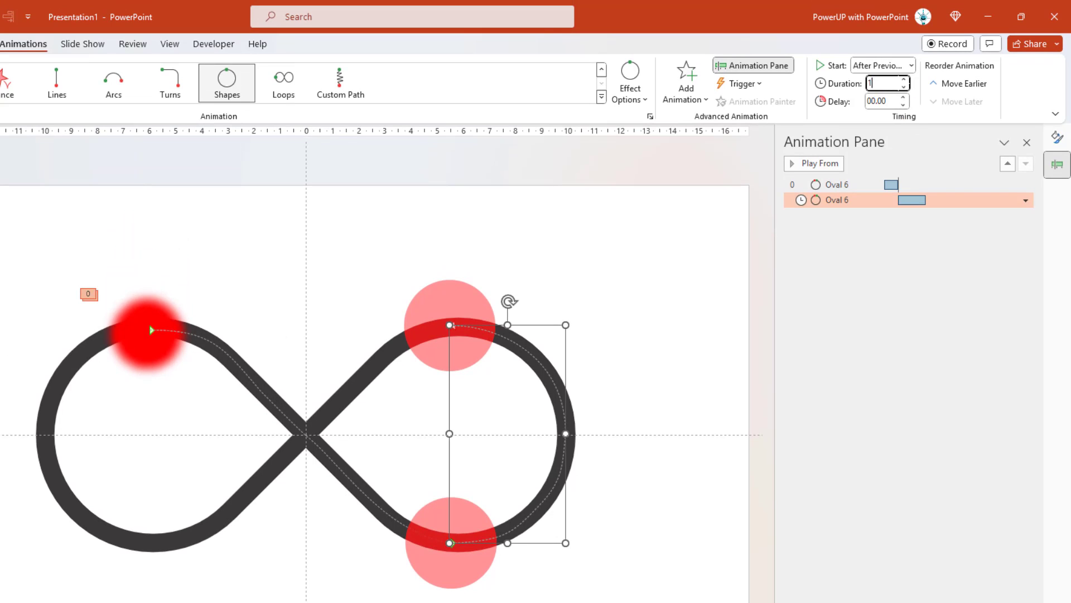
key("Return")
Step: Set the second movement's Smooth start and Smooth end to 0 in Effect Options
left_click(1025, 200)
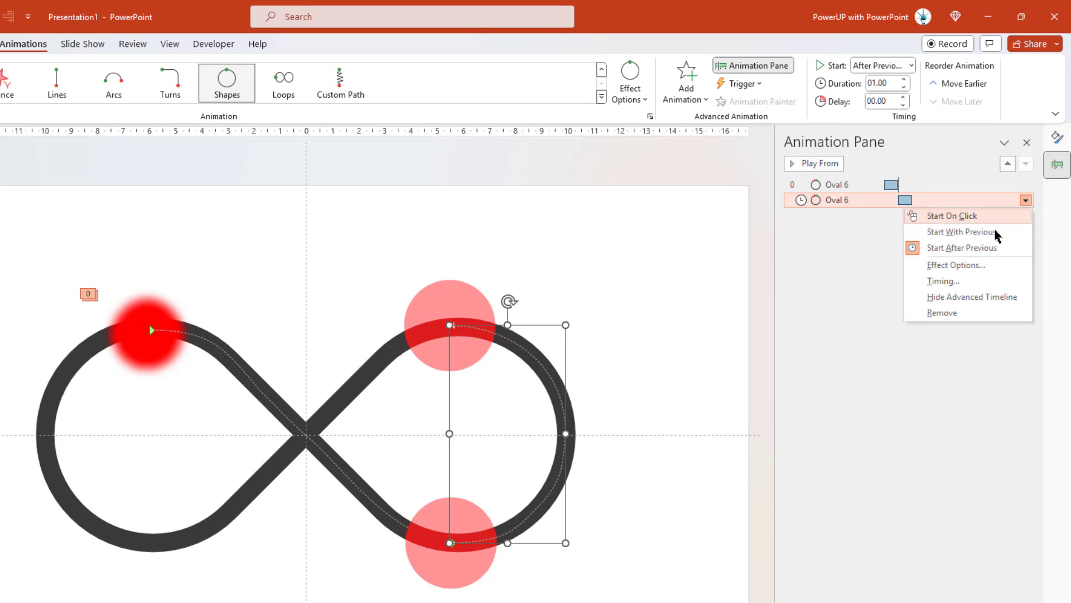
left_click(971, 265)
left_click_drag(392, 324, 347, 347)
left_click(433, 490)
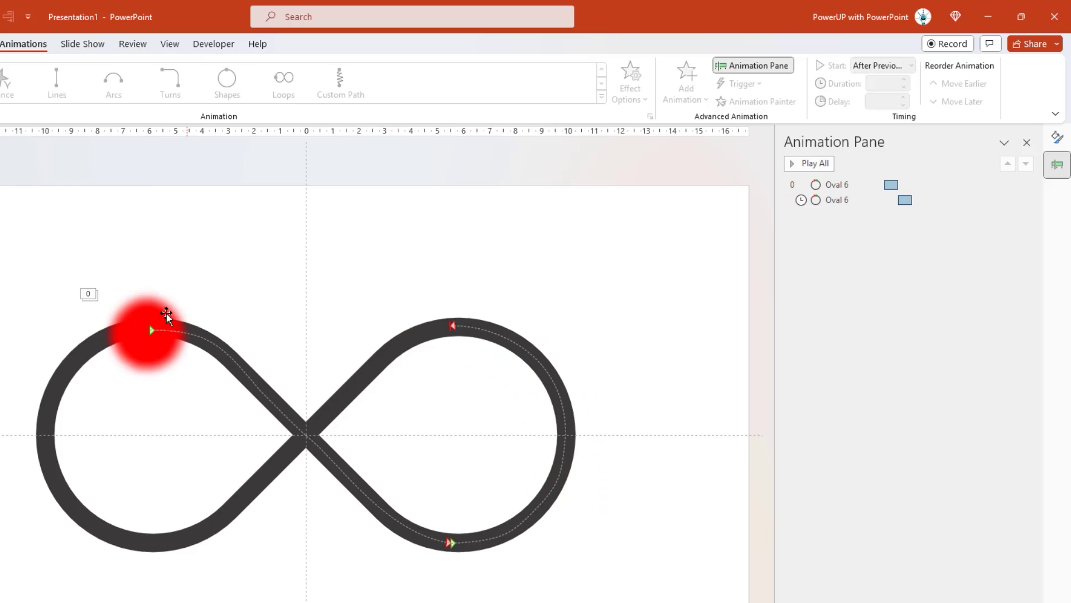
Step: Add a third circular motion path to the red circle, reshaped to reach the left loop's bottom
left_click(167, 310)
left_click(686, 81)
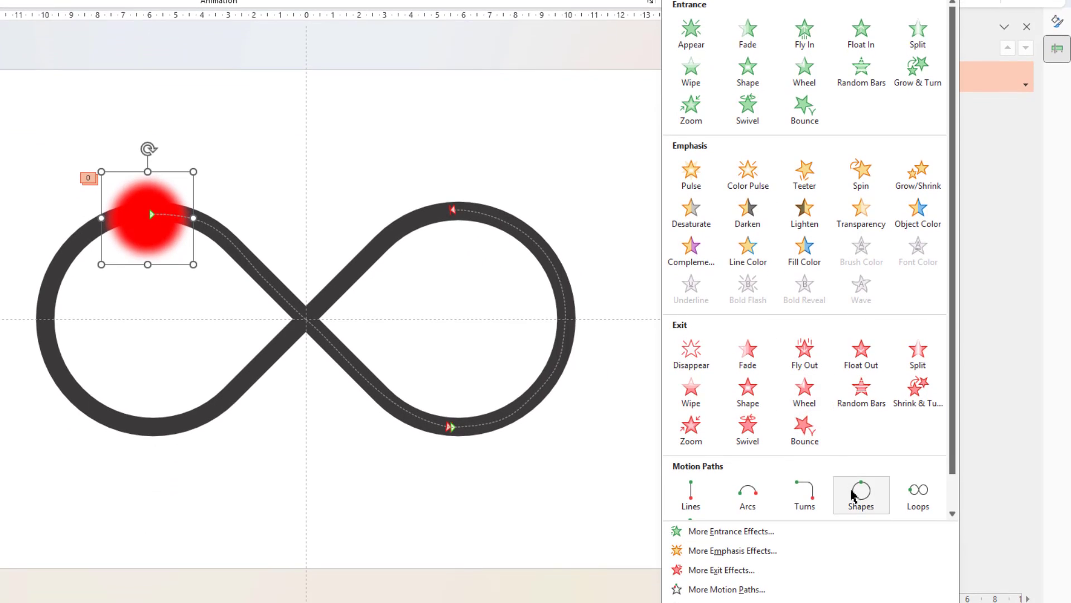
left_click(859, 494)
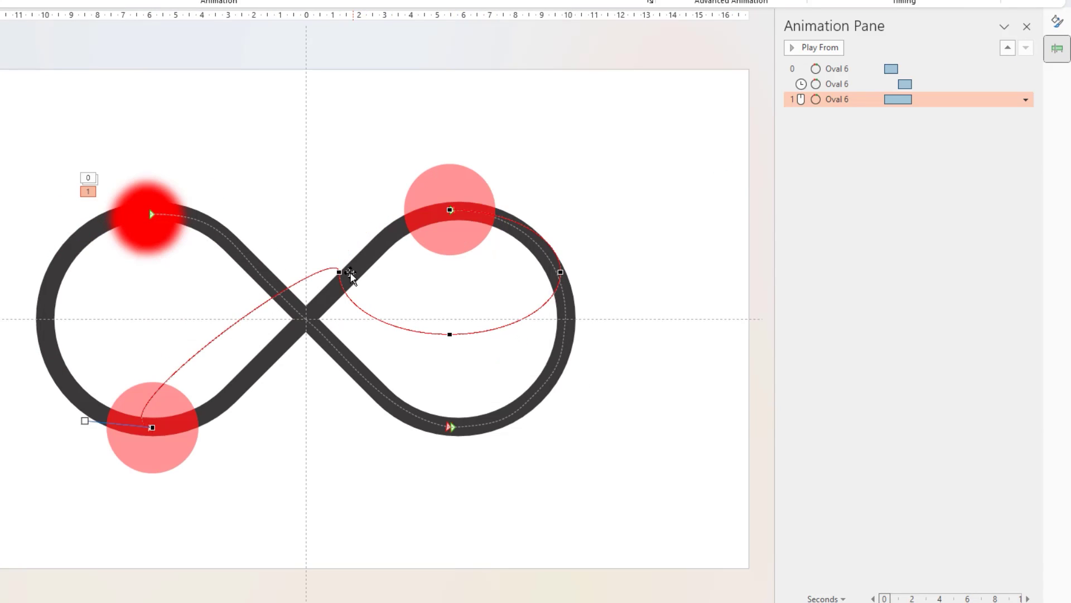
left_click_drag(349, 277, 307, 354)
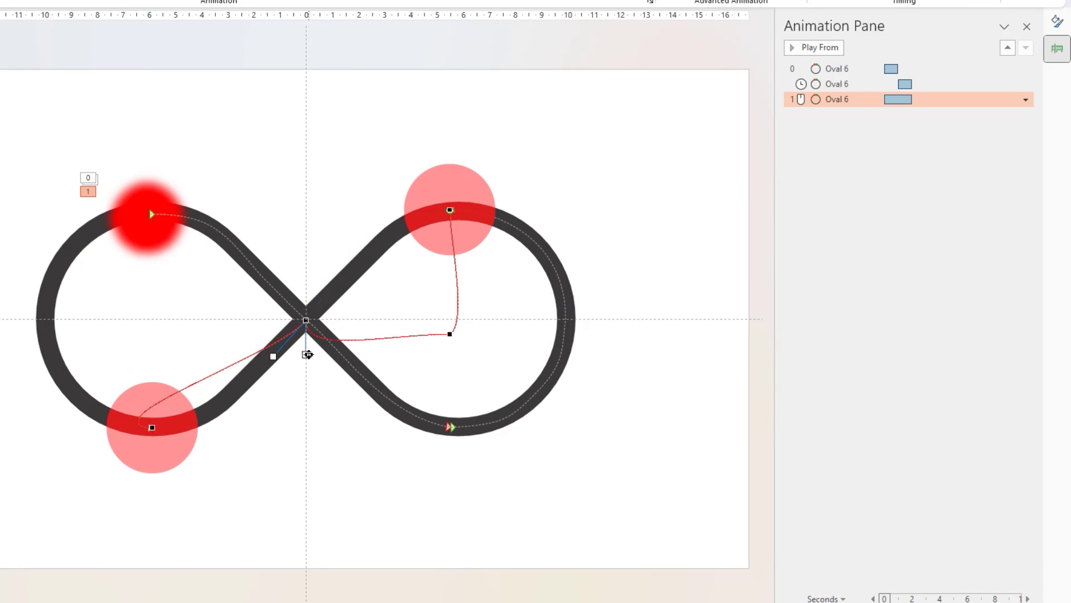
left_click(167, 239)
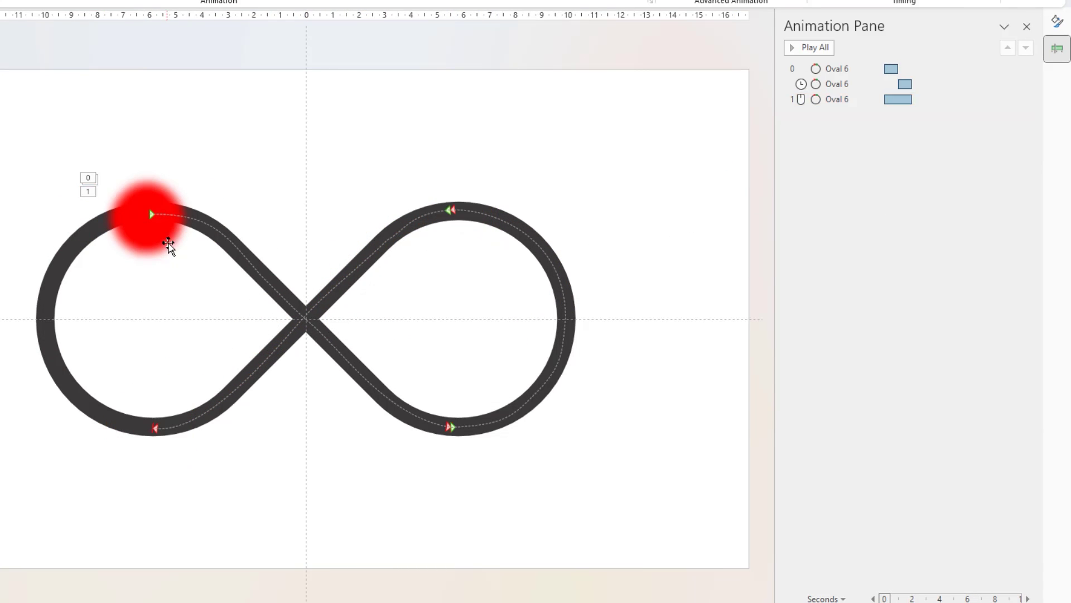
Step: Set the third move to start After Previous with Smooth start and Smooth end at 0
left_click(849, 99)
left_click(911, 65)
left_click(886, 115)
left_click(1026, 215)
left_click(948, 281)
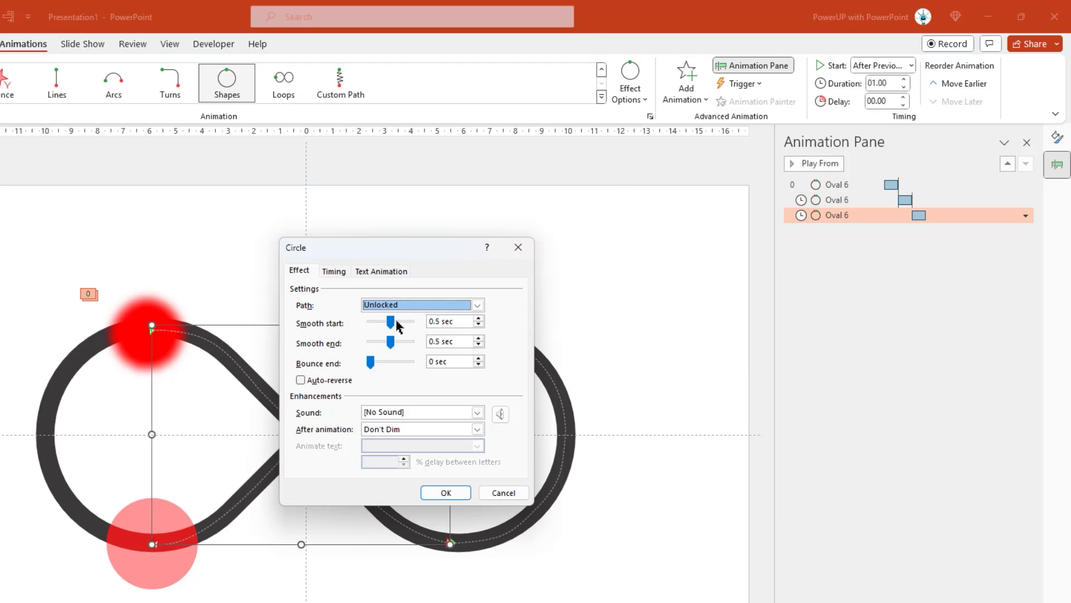
left_click_drag(390, 322, 370, 322)
left_click_drag(391, 342, 369, 341)
left_click(445, 493)
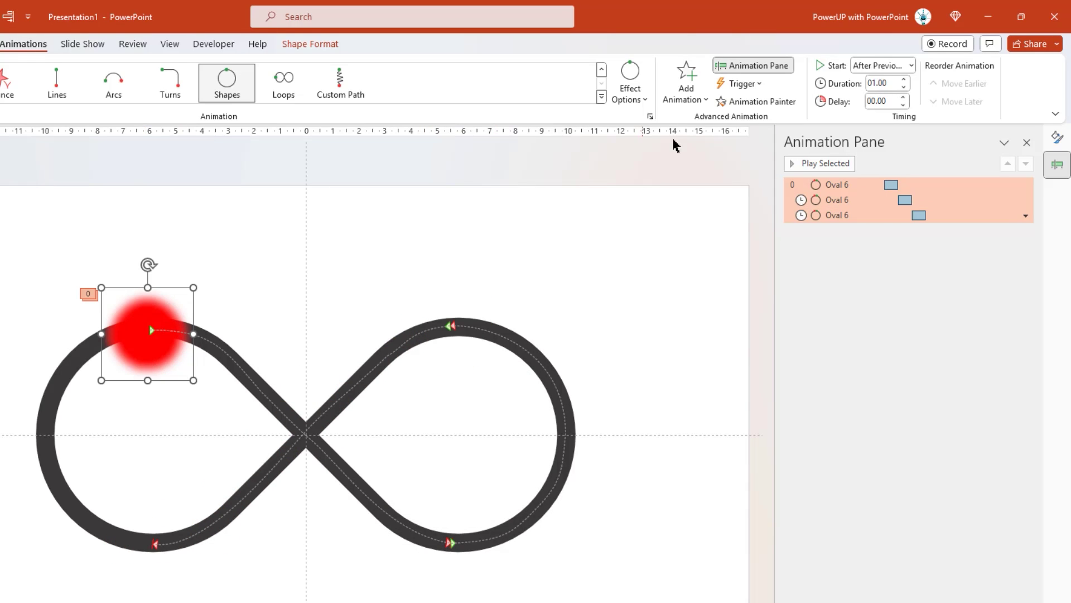
Step: Add a fourth circular motion path and reshape it to run up the left loop's outer edge
left_click(686, 78)
left_click(854, 488)
left_click_drag(181, 335, 189, 538)
right_click(240, 444)
left_click(282, 453)
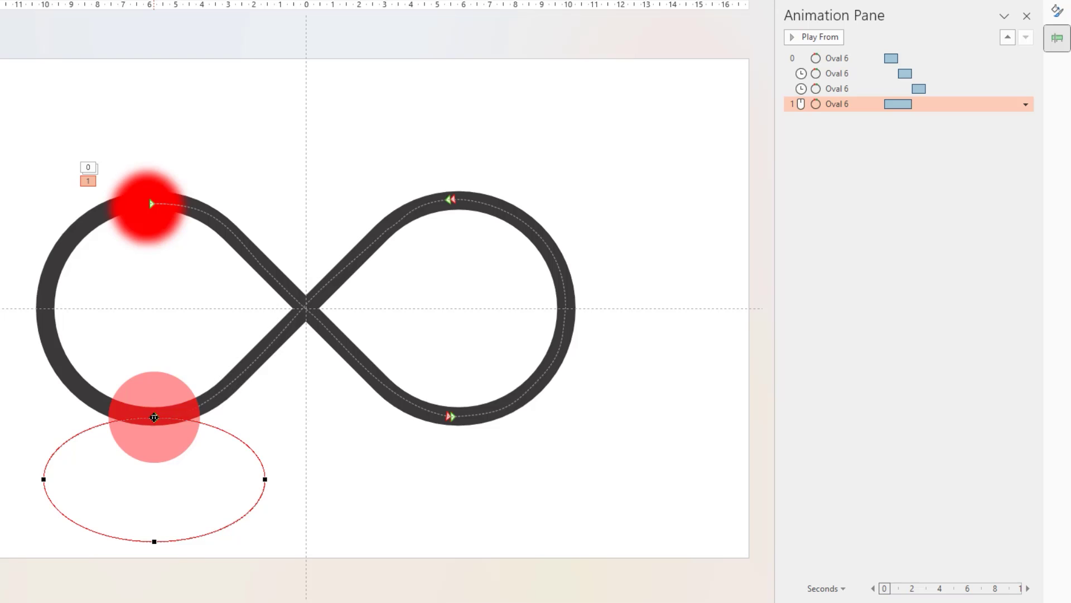
left_click_drag(149, 420, 45, 427)
left_click_drag(51, 284, 46, 308)
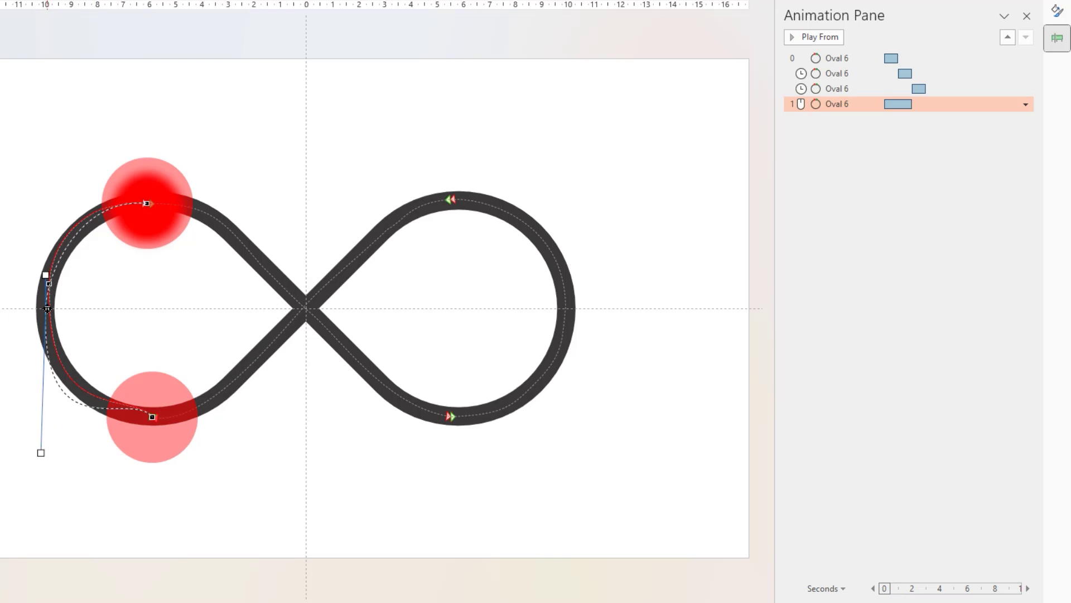
left_click_drag(137, 400, 45, 386)
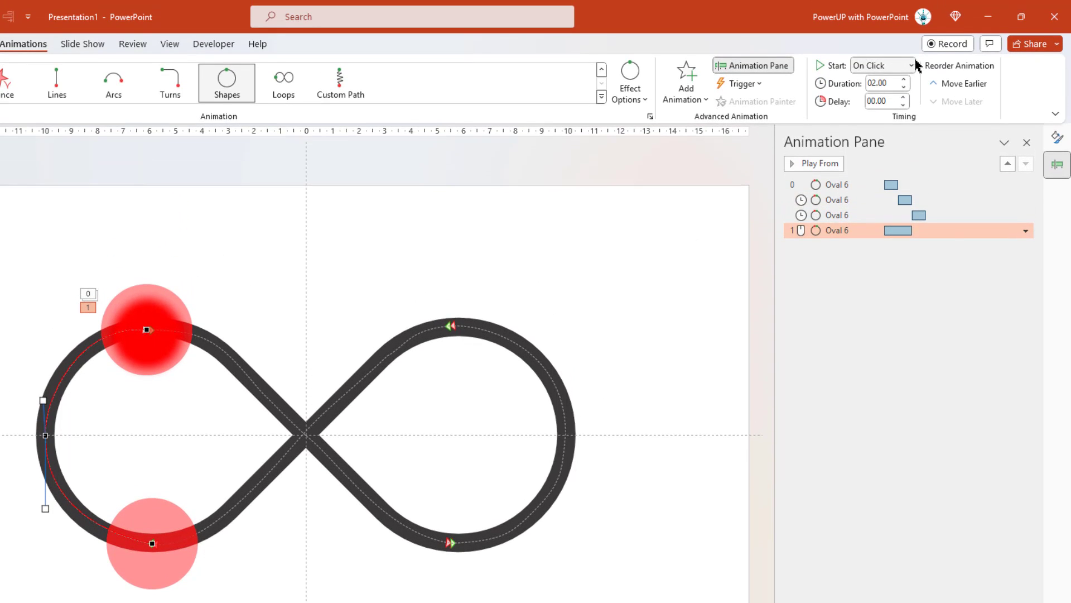
Step: Set the fourth move to After Previous with no easing, then select the first movement
left_click(911, 65)
left_click(882, 114)
left_click(1026, 109)
left_click(956, 295)
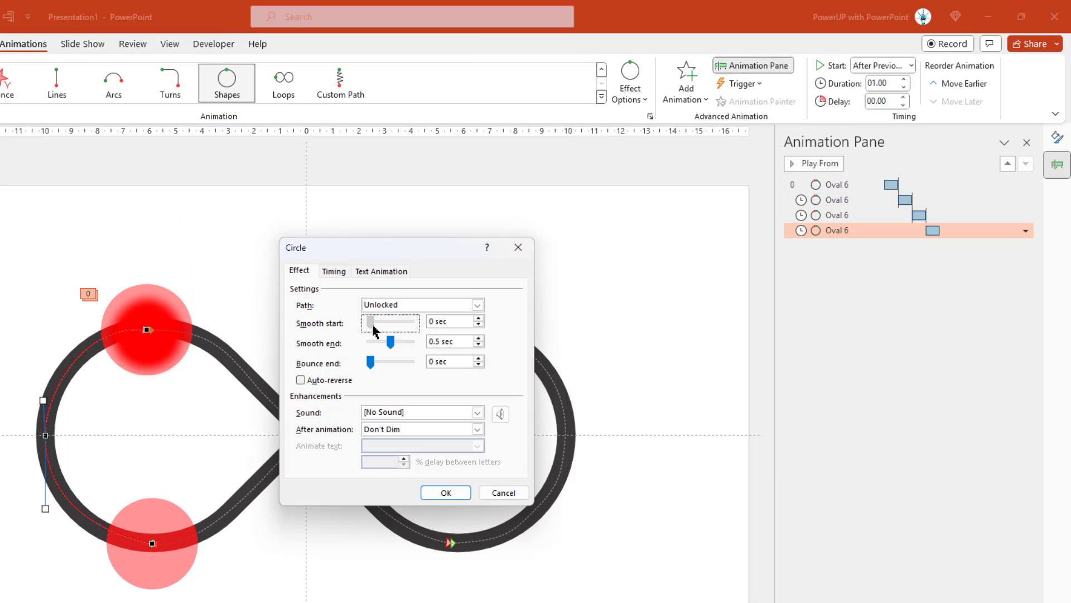
left_click_drag(392, 342, 371, 341)
left_click(444, 493)
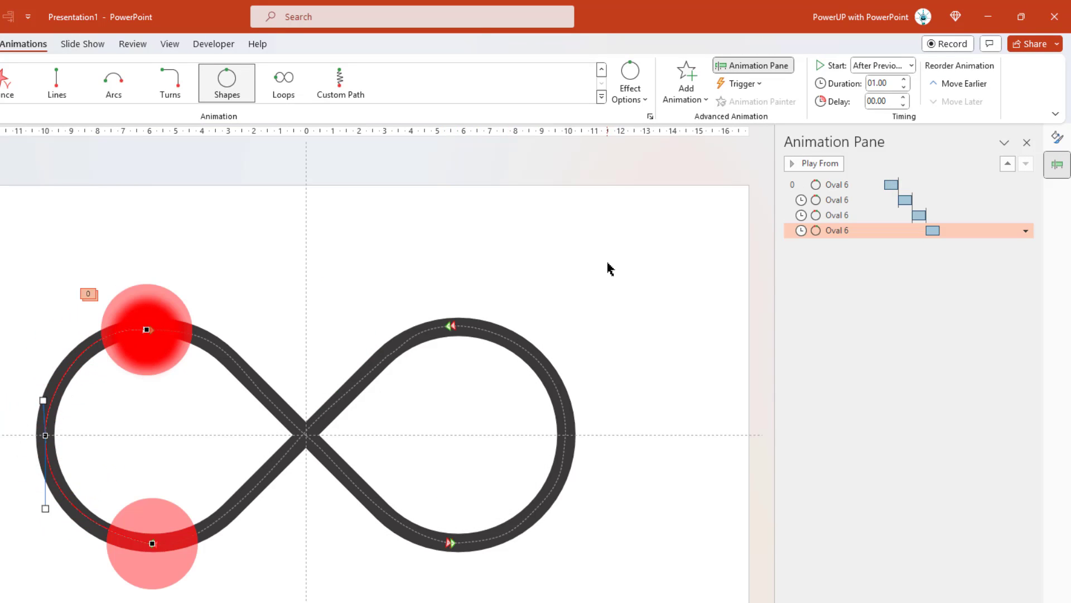
left_click(837, 185)
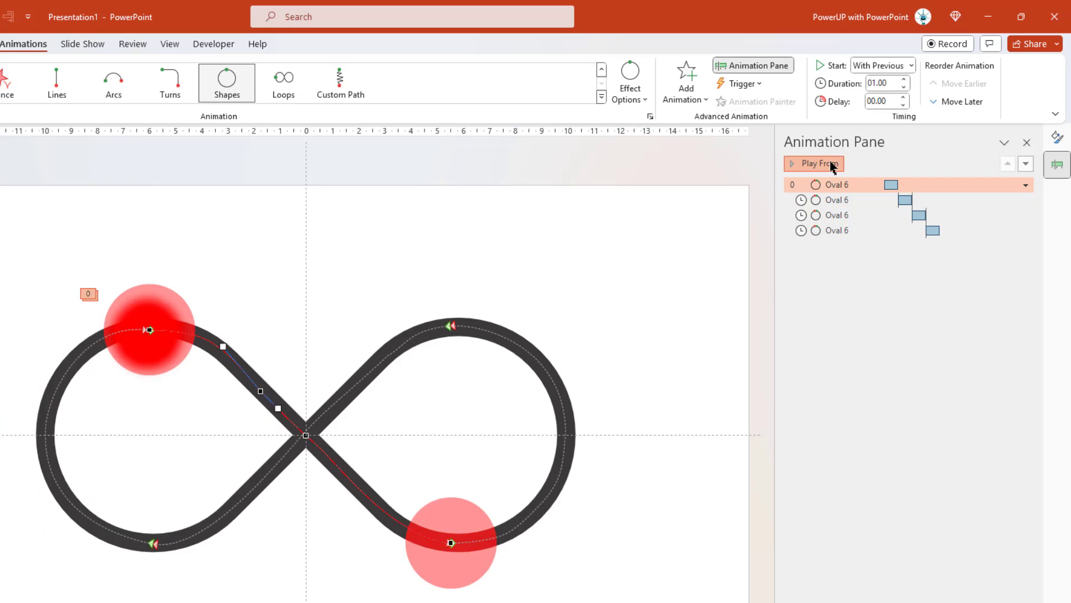
left_click(831, 163)
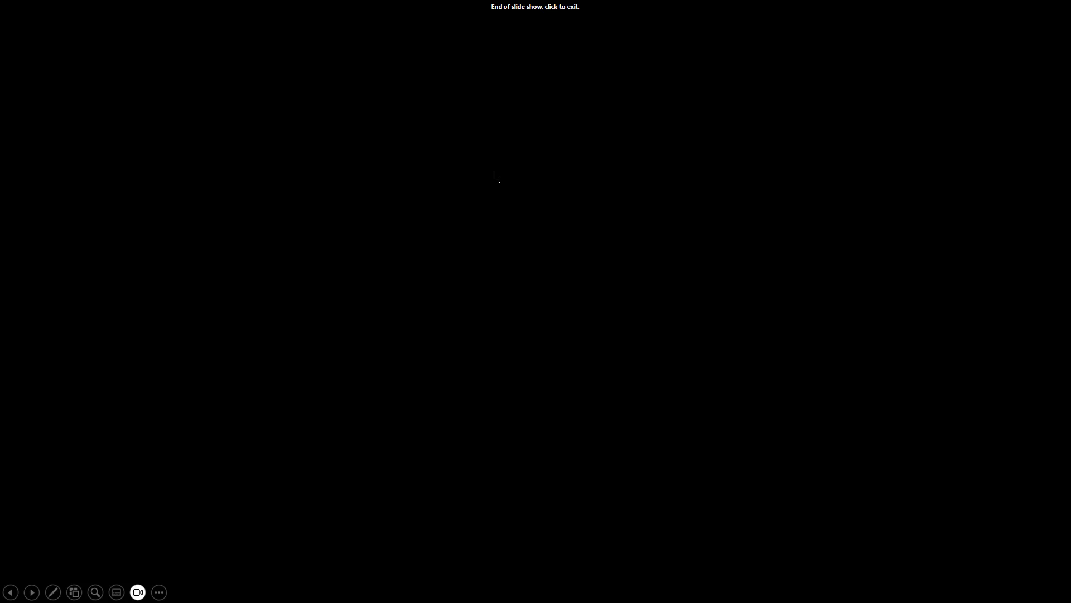
left_click(507, 187)
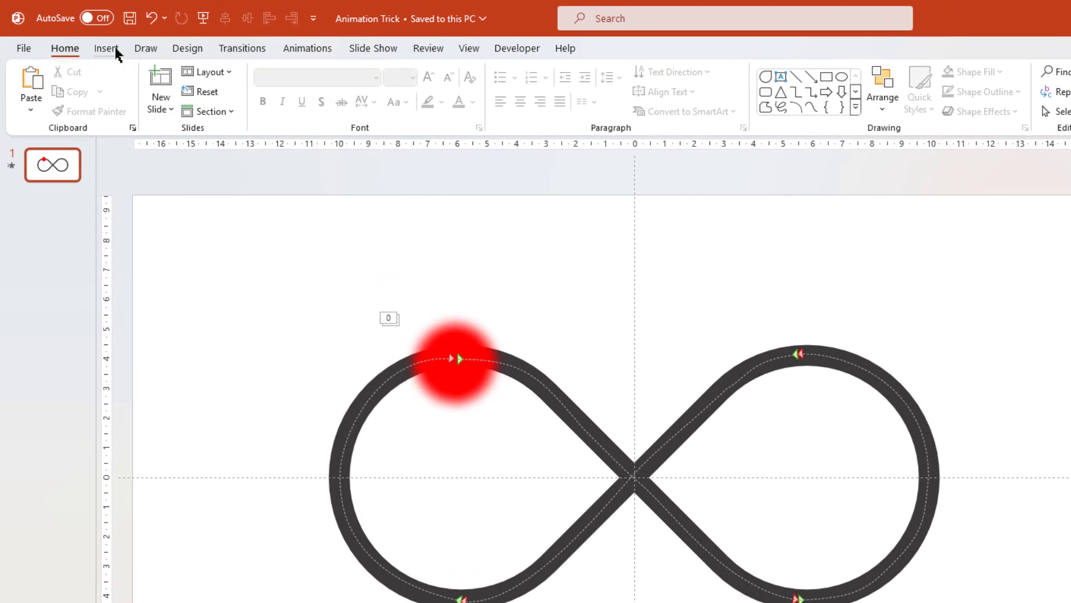
Step: Record a new sound clip named '4s' and insert it onto the slide
left_click(84, 37)
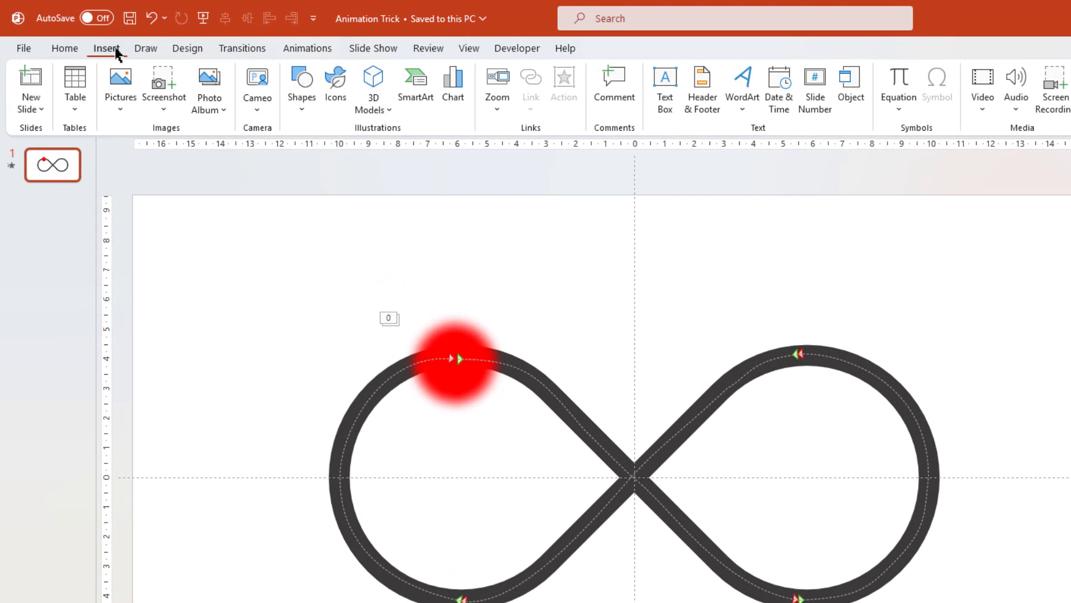
left_click(1021, 114)
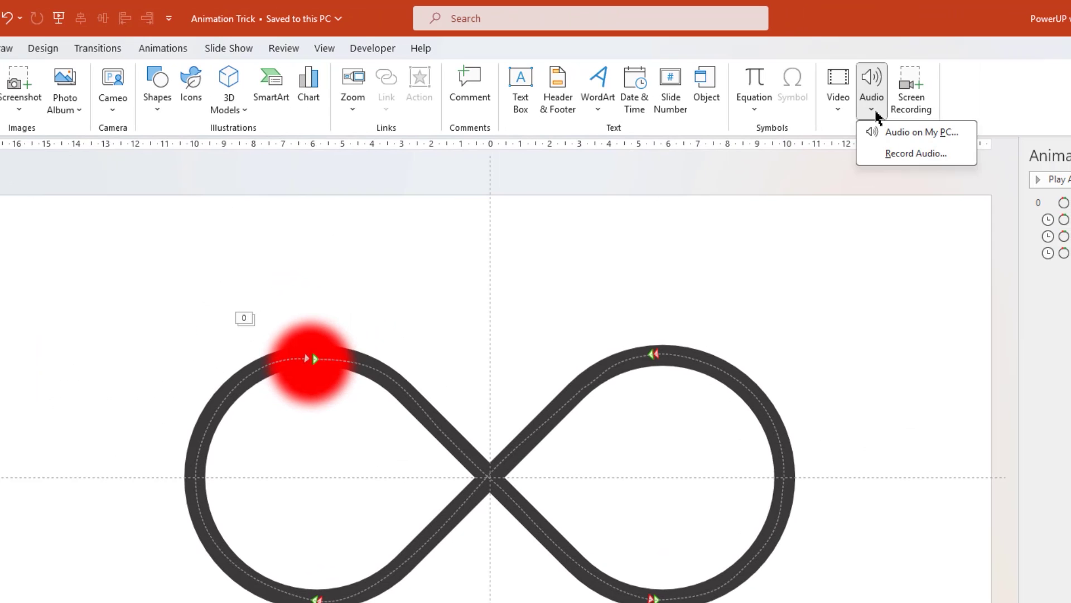
left_click(912, 159)
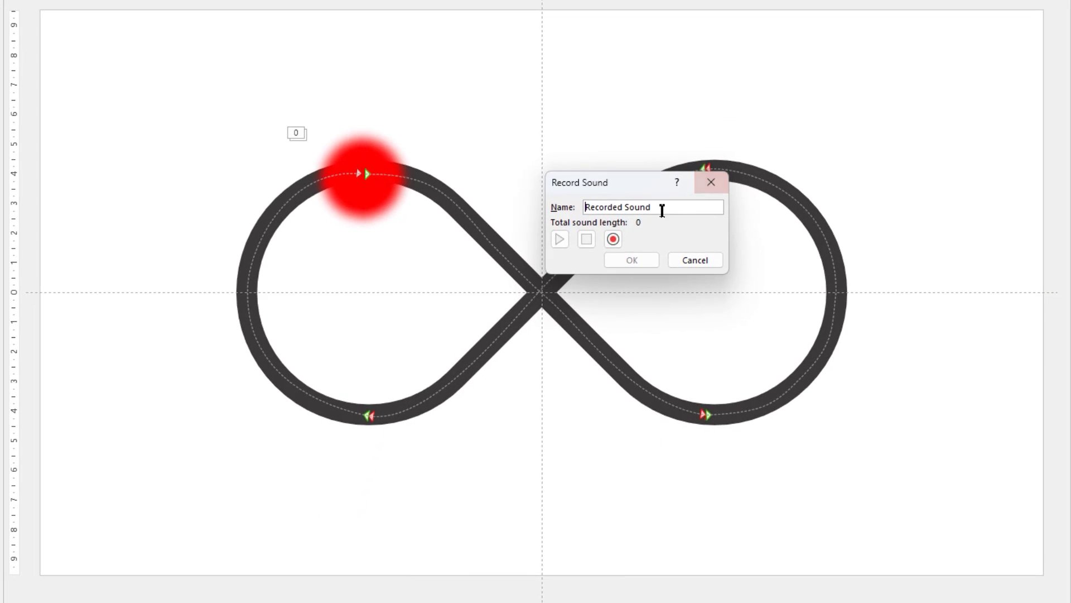
left_click_drag(663, 210, 573, 212)
type("4s")
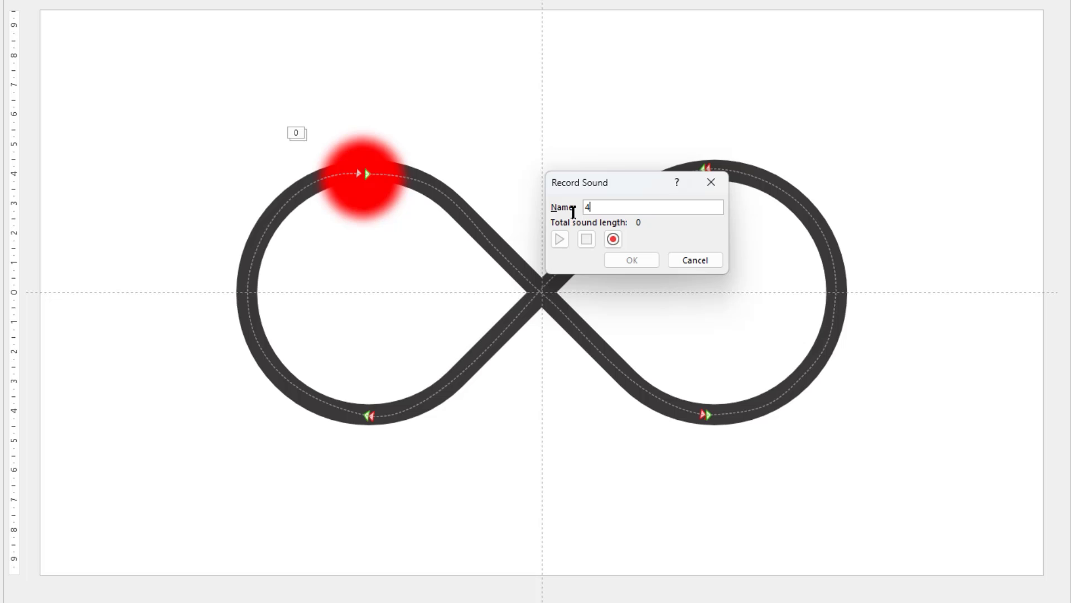
left_click(613, 239)
left_click(635, 262)
Step: Move the 4s sound object to the slide's top-left corner
mouse_move(537, 319)
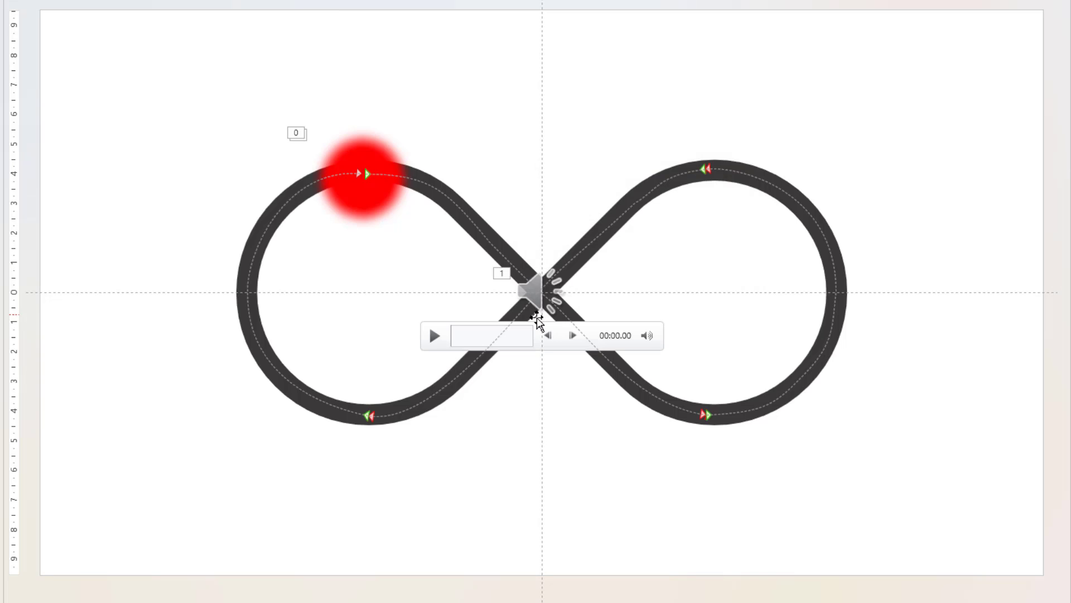
left_click(539, 310)
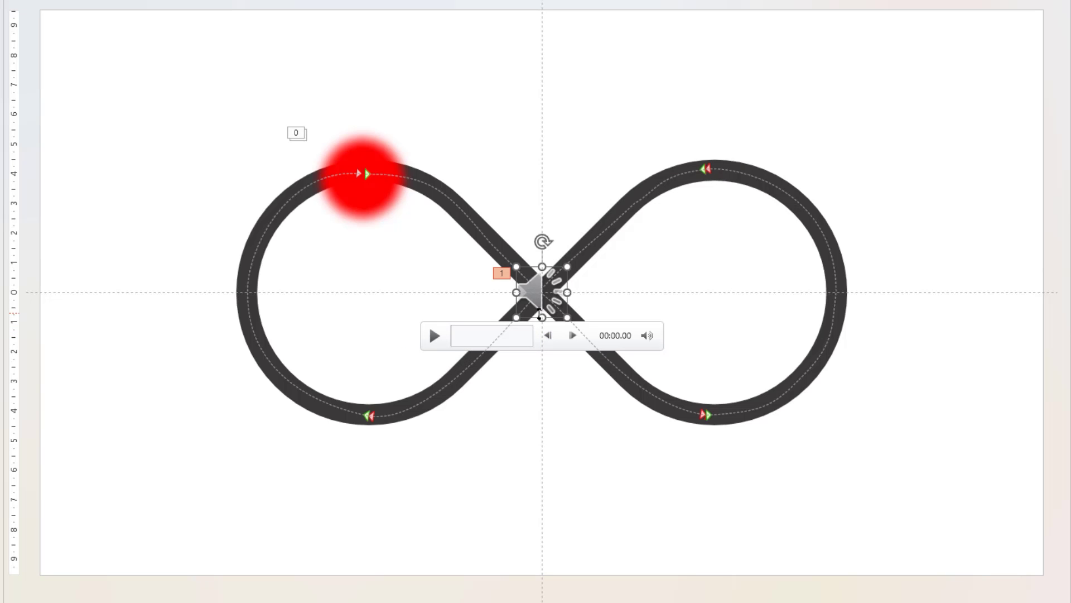
left_click_drag(540, 301, 109, 60)
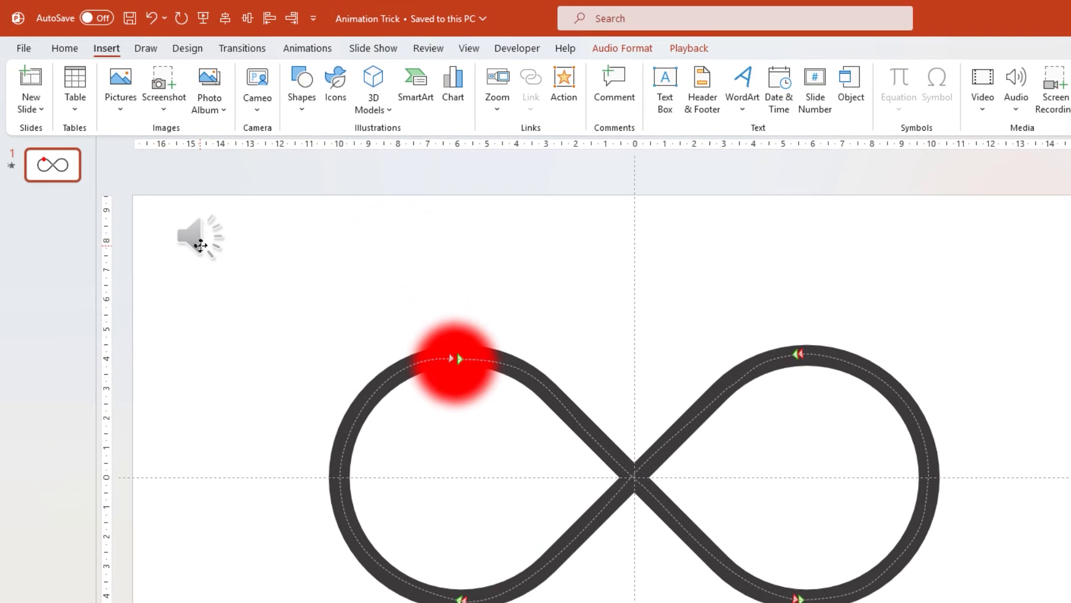
left_click_drag(200, 245, 211, 255)
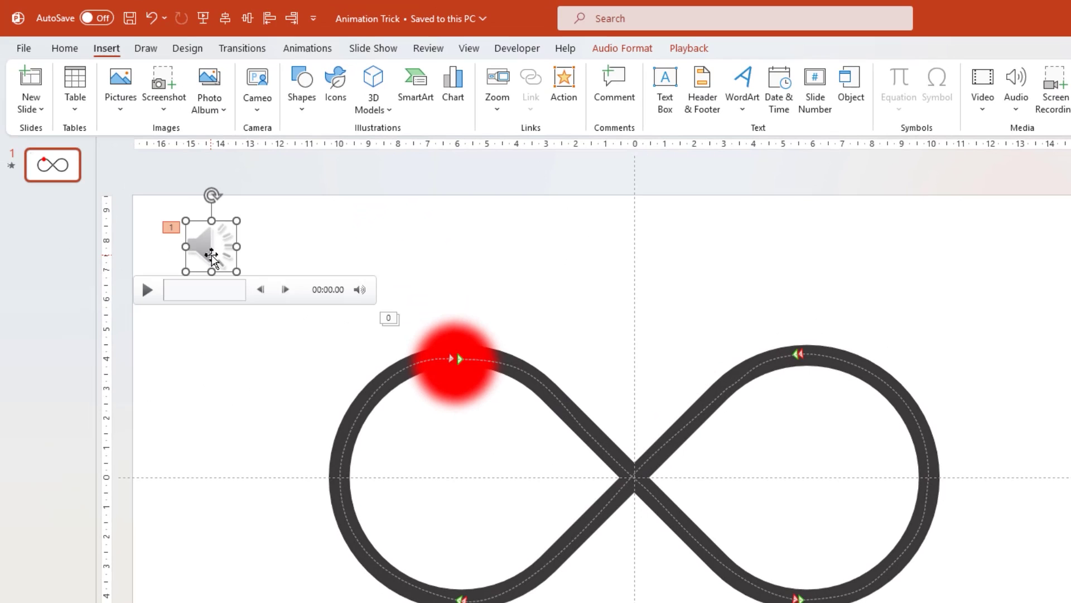
Step: Set the 4s clip's playback volume to Mute
left_click(690, 50)
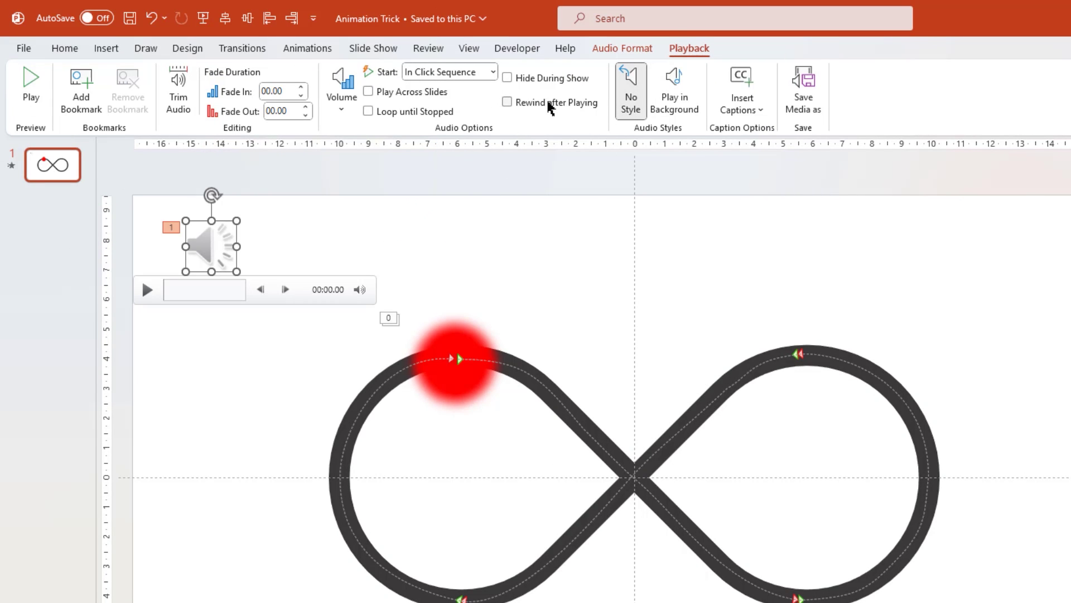
left_click(343, 107)
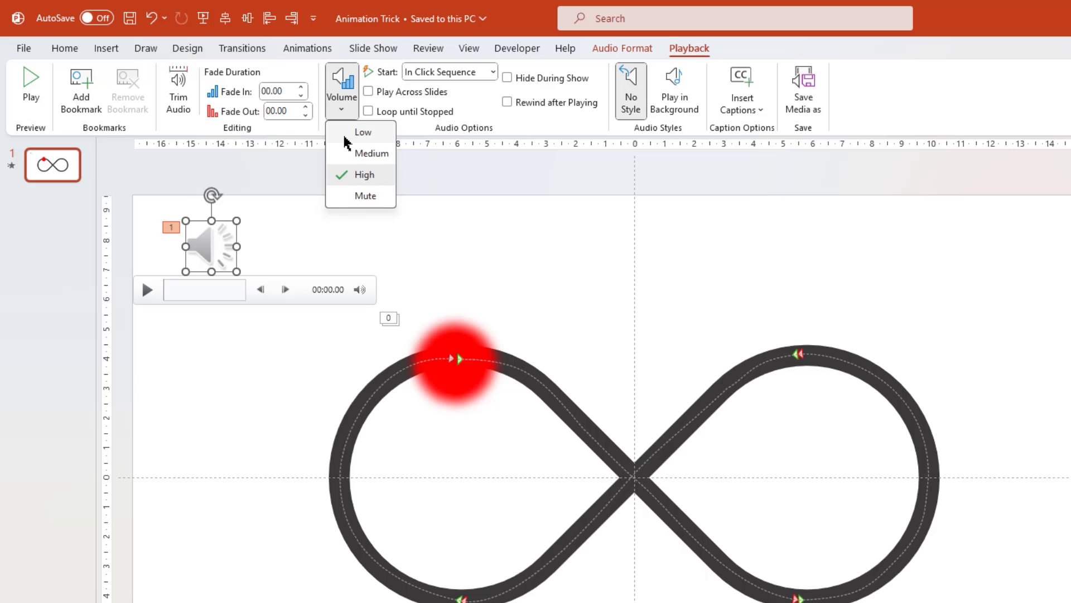
left_click(364, 196)
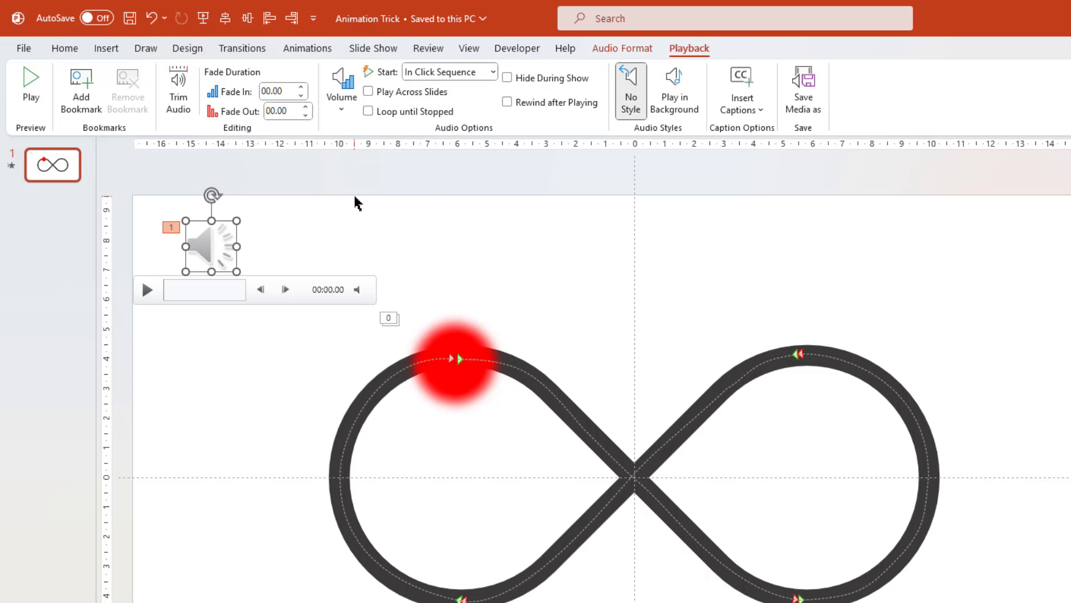
Step: Trim the 4s clip so its end time is 00:04
left_click(180, 112)
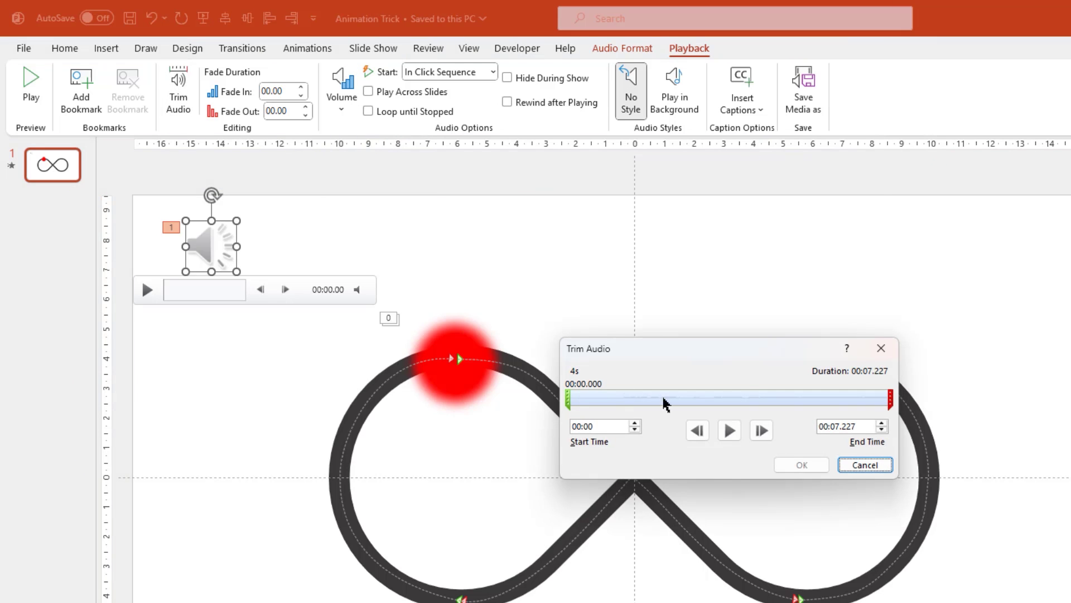
left_click(882, 428)
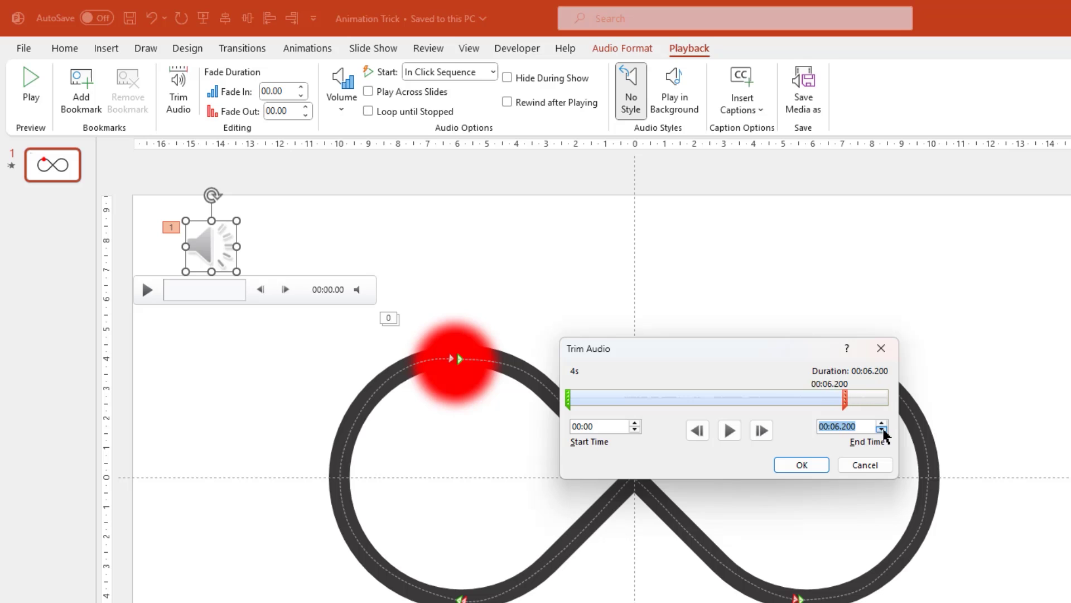
left_click_drag(882, 428, 881, 429)
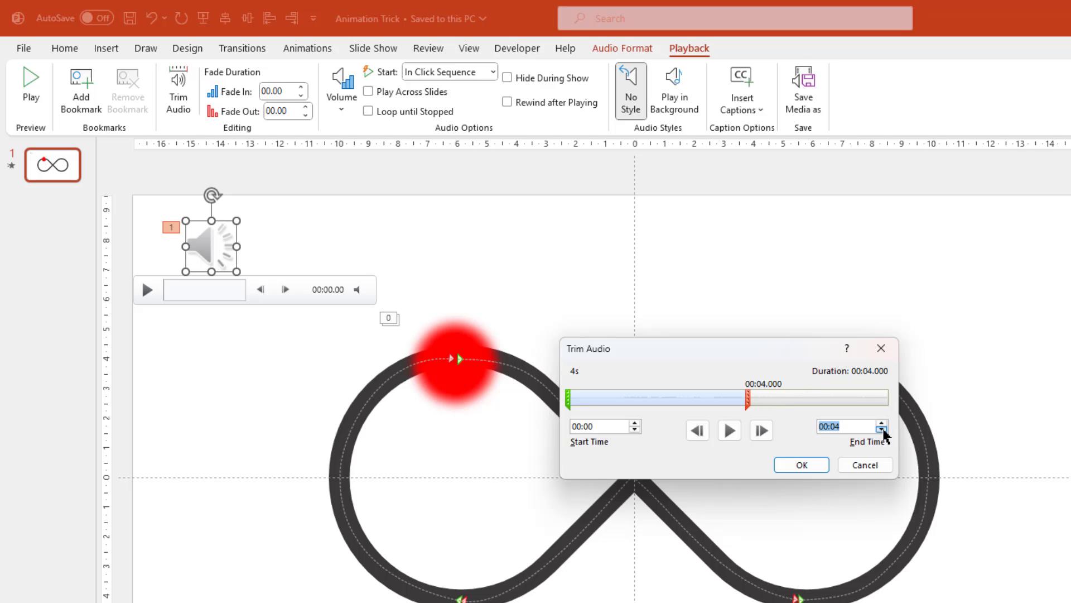
left_click(801, 466)
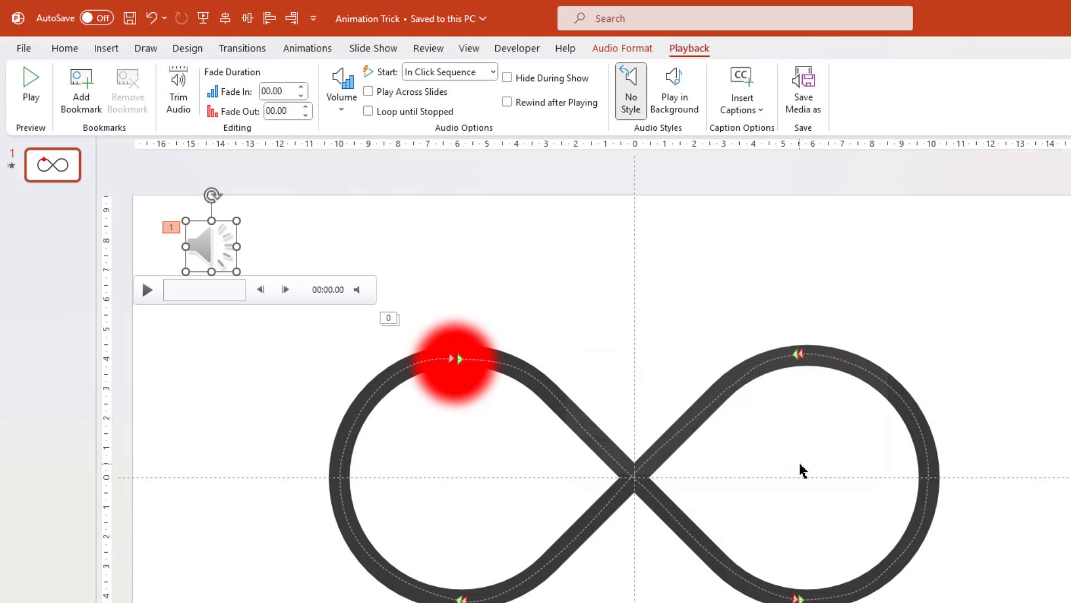
Step: Add a start bookmark, then set the clip to Loop until Stopped, start Automatically, and Hide During Show
left_click(84, 103)
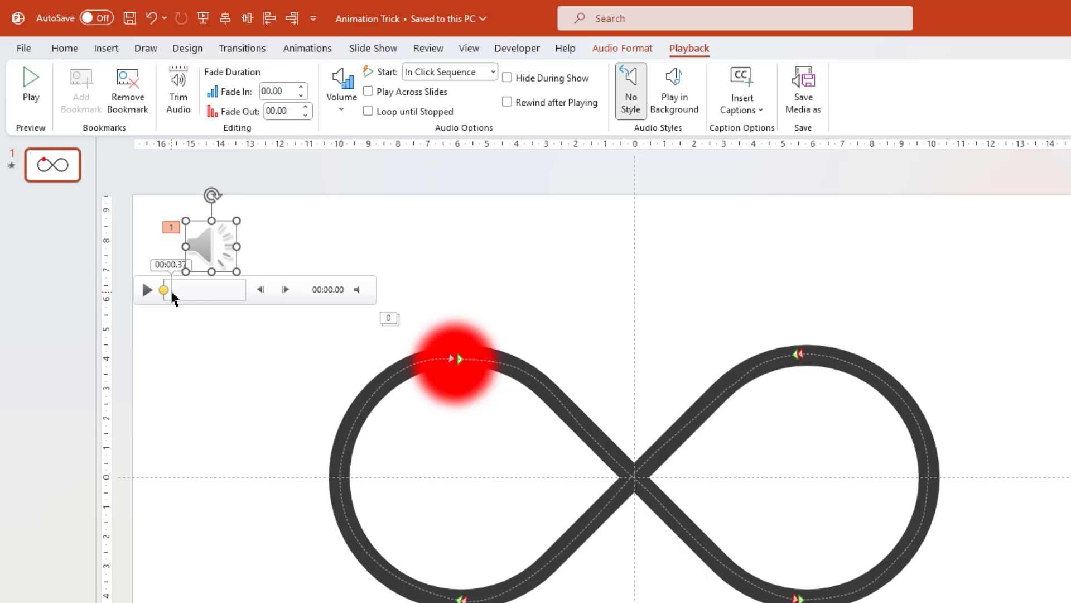
left_click(368, 112)
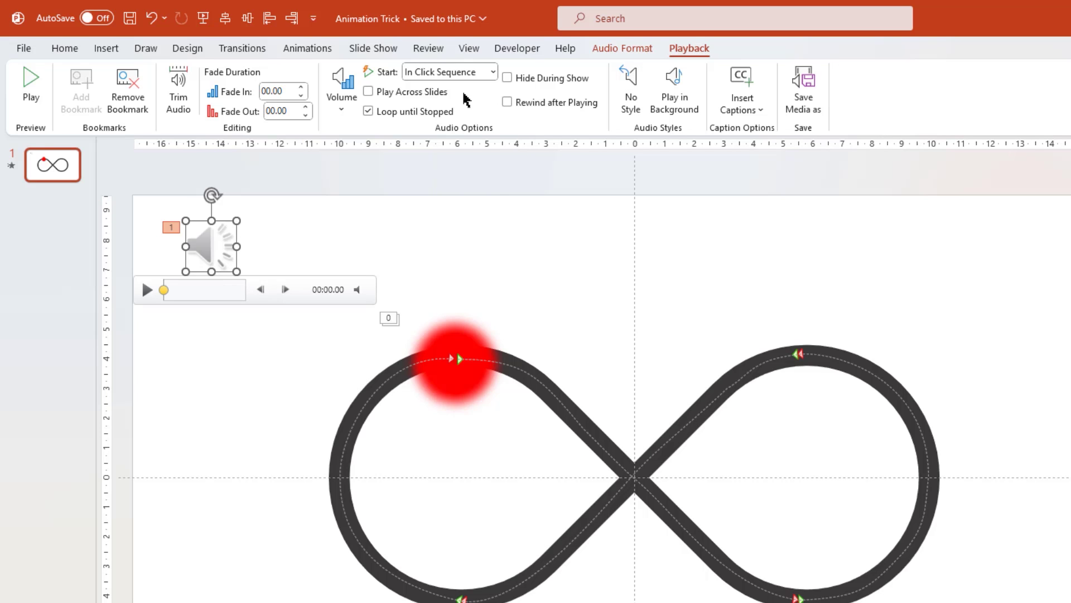
left_click(493, 72)
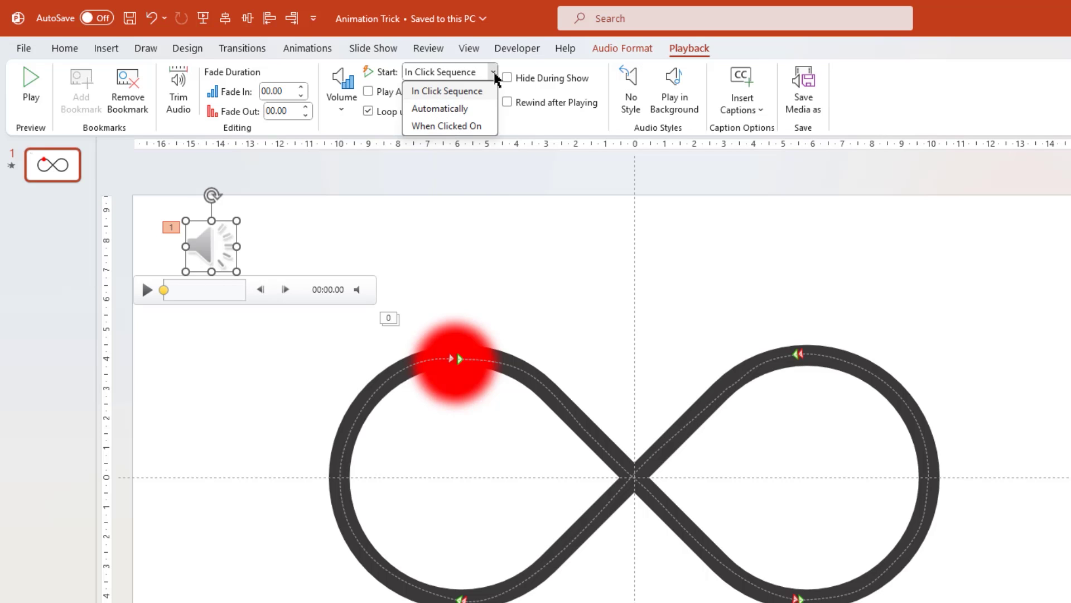
left_click(452, 110)
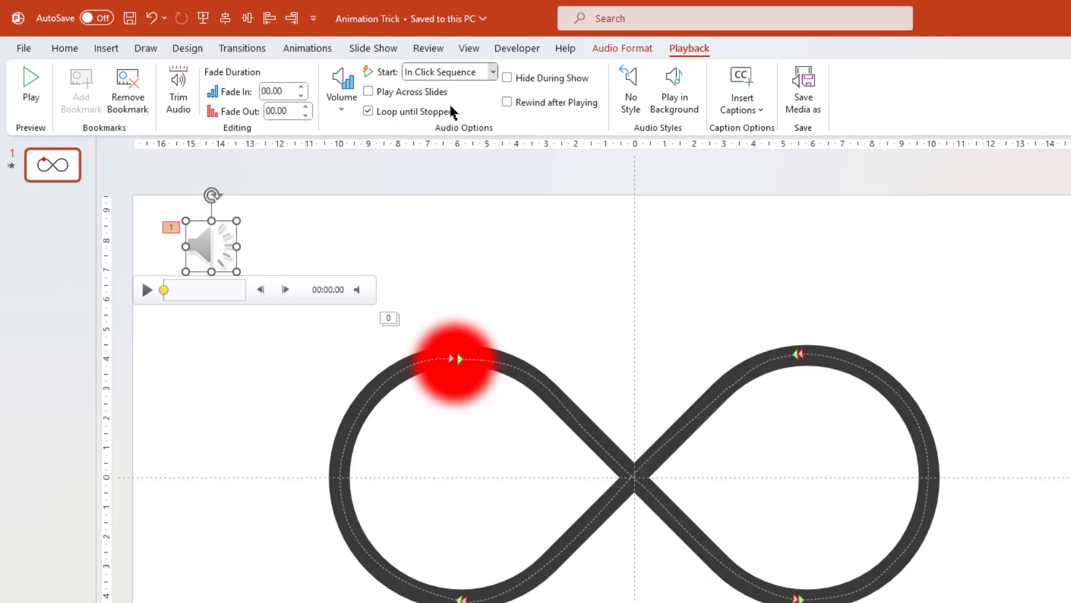
left_click(507, 79)
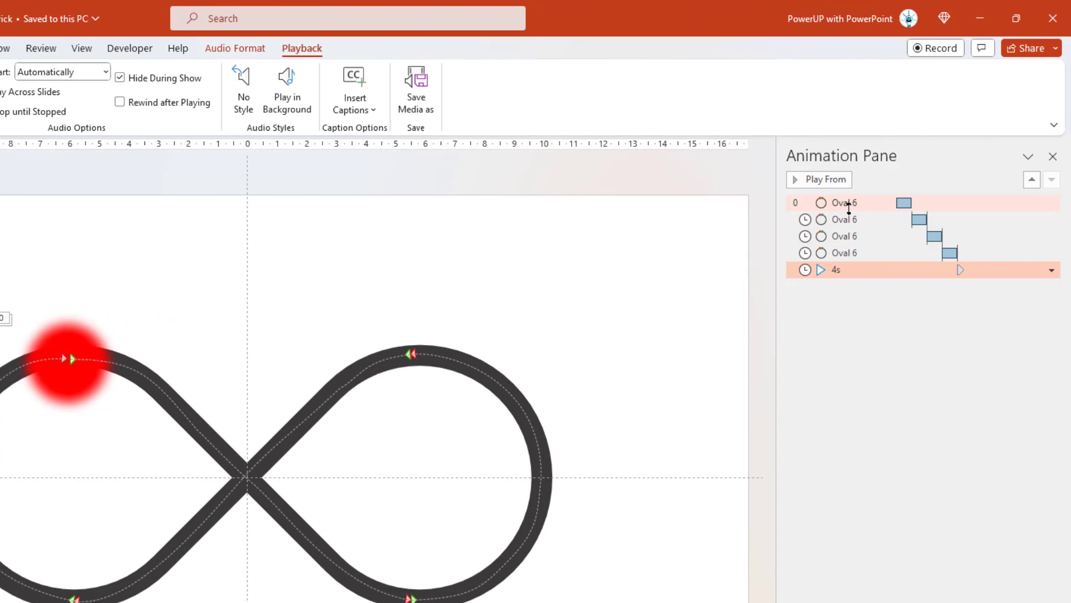
Step: Select all four Oval 6 animations and set their trigger to On Bookmark > Bookmark 1
left_click(849, 205)
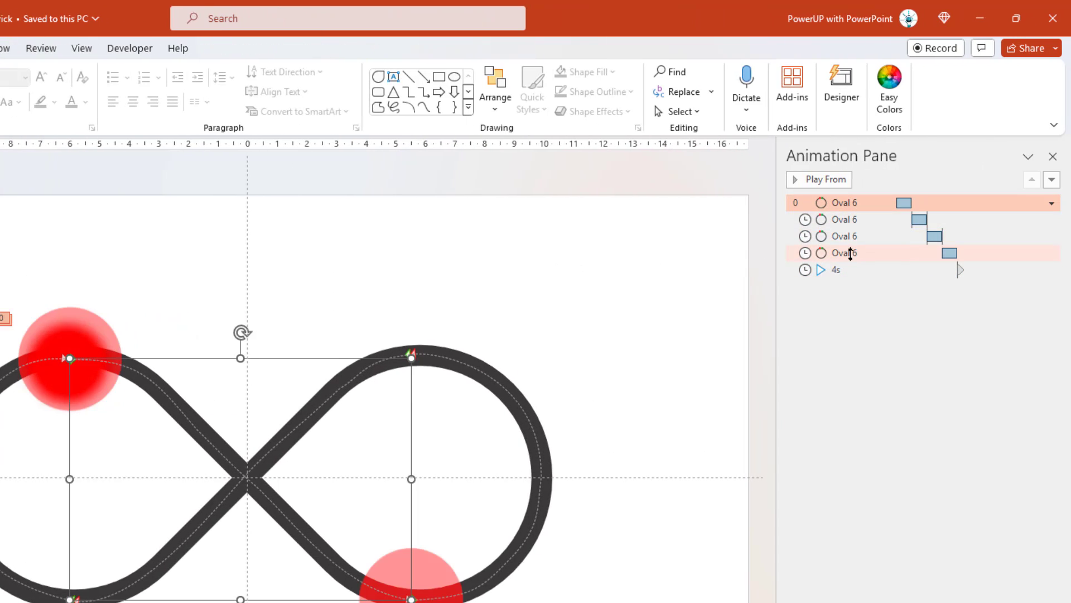
left_click(850, 253, "shift")
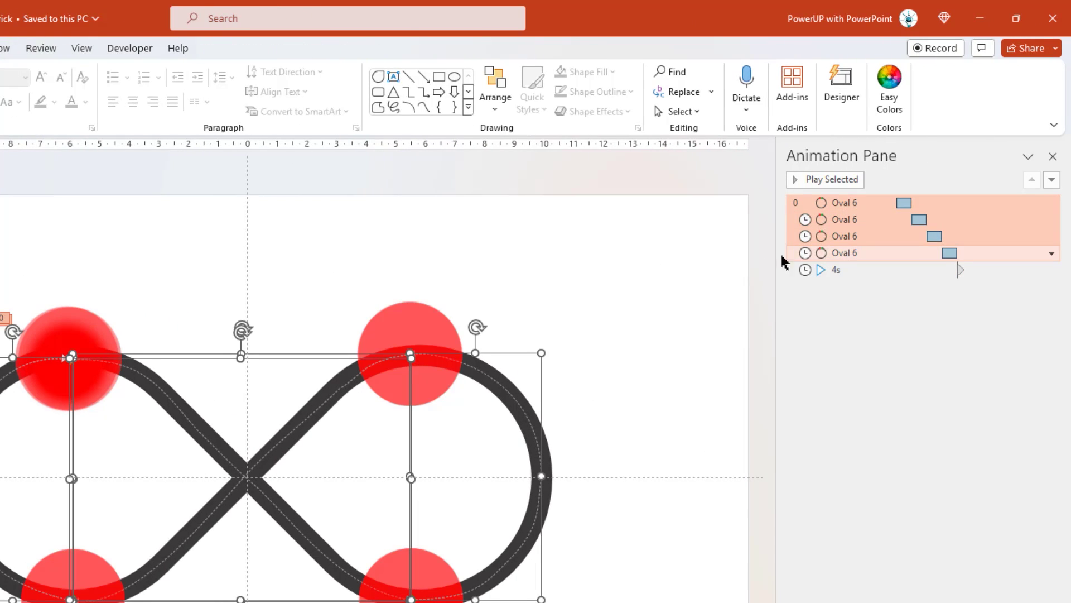
left_click(66, 49)
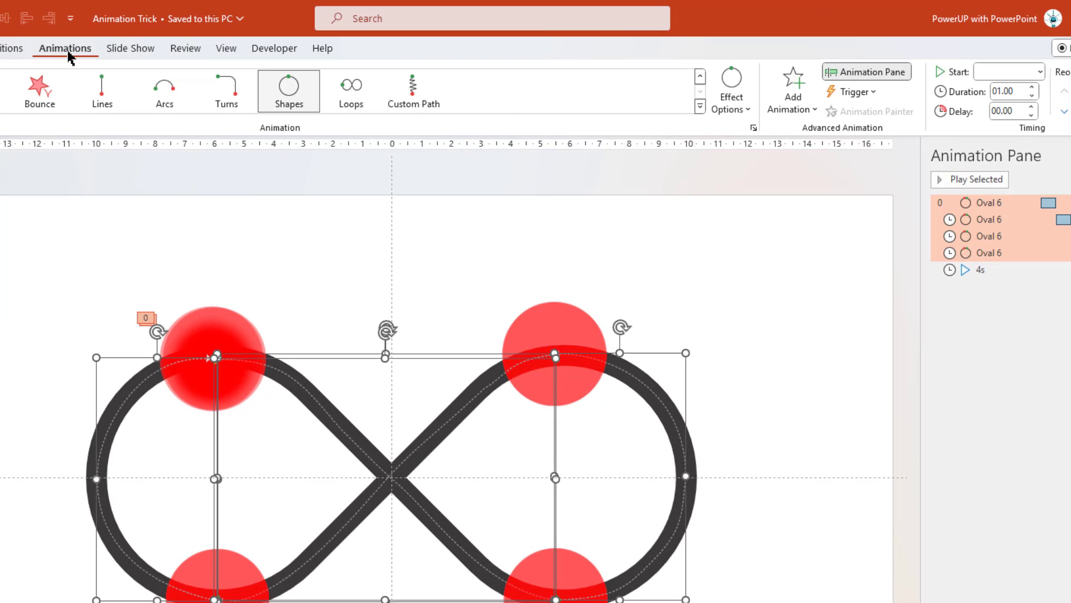
left_click(871, 94)
mouse_move(871, 138)
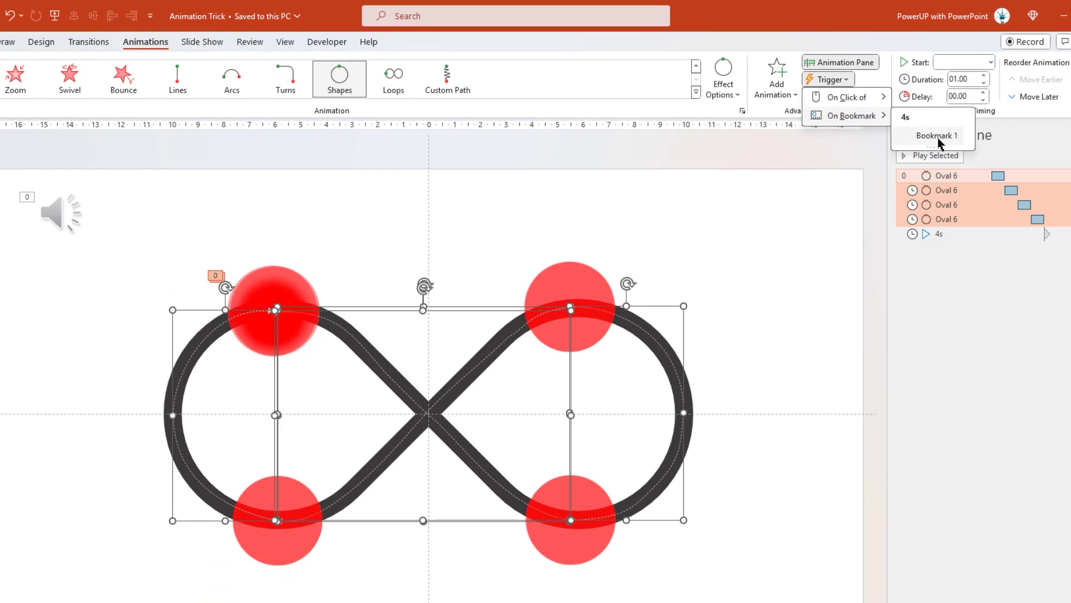
left_click(926, 135)
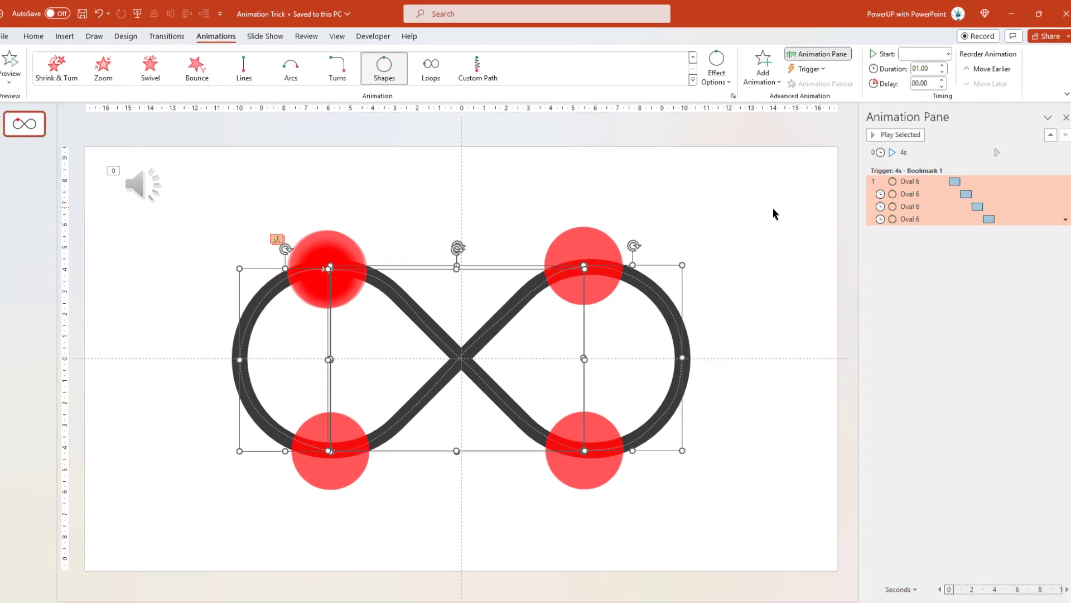